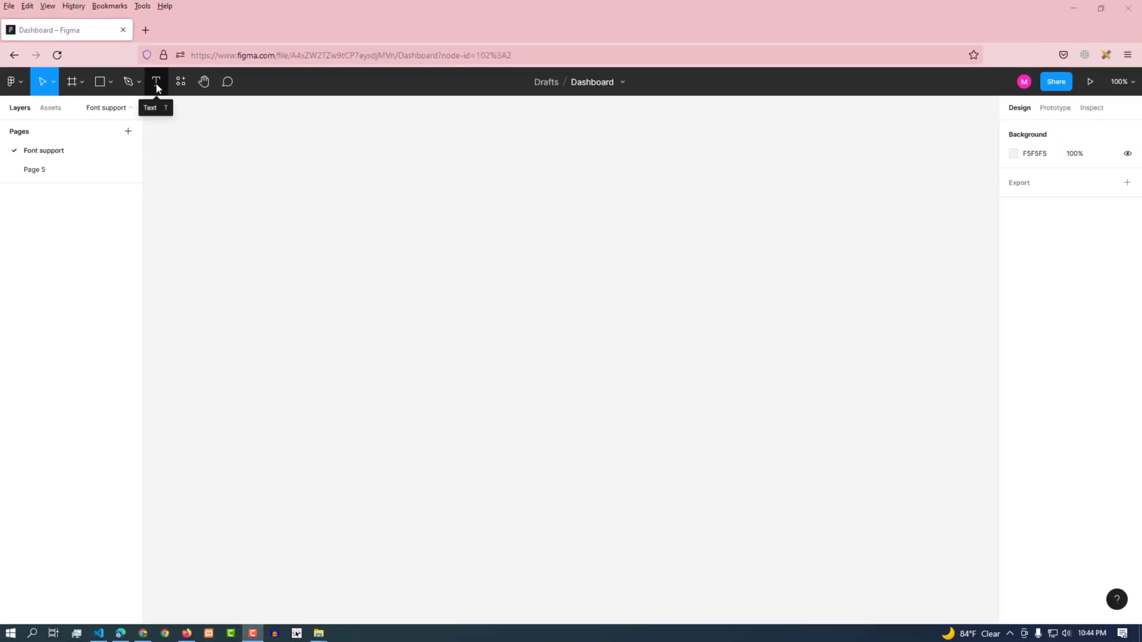
# Place a new text box on the canvas and type 'Font support in figma'.
pyautogui.press('t')
pyautogui.click(324, 280)
pyautogui.write('Fo')
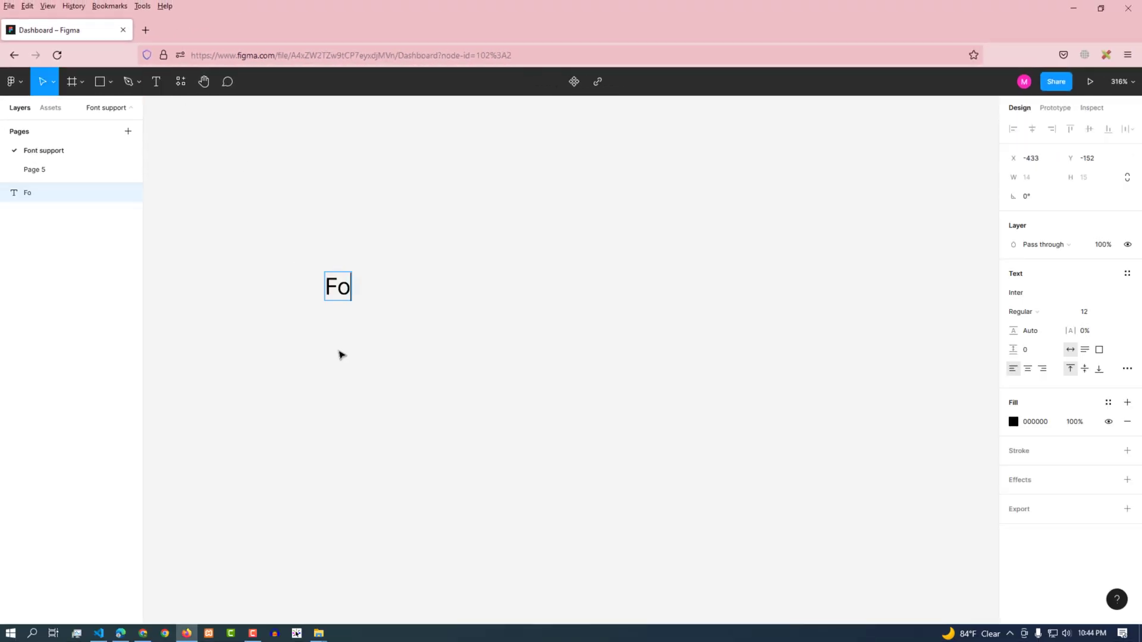
pyautogui.write('nt supp')
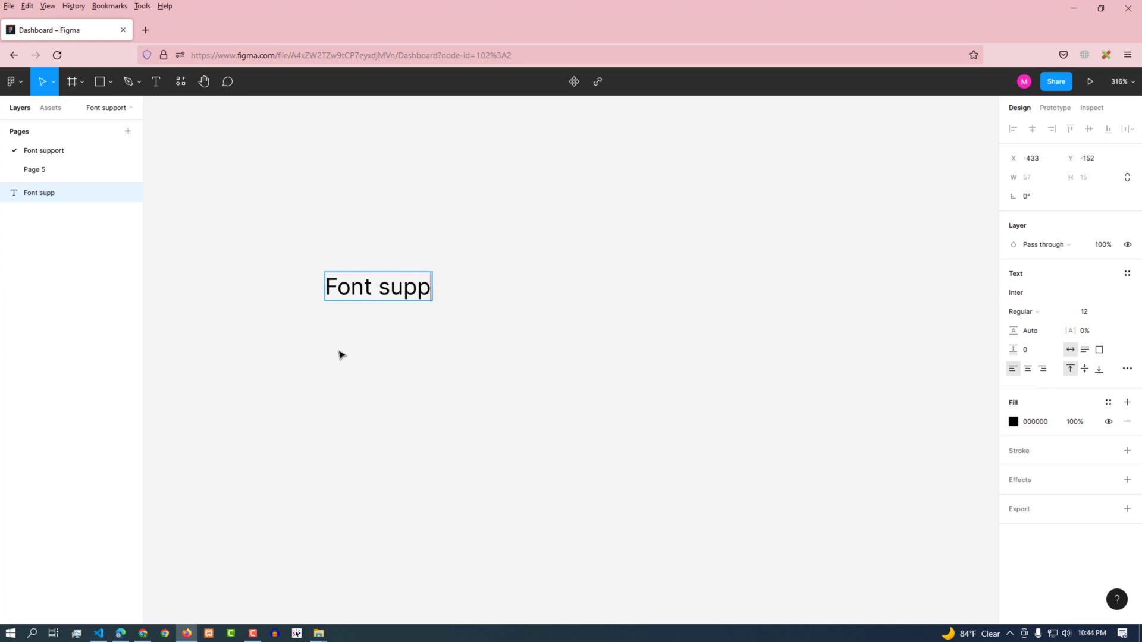
pyautogui.write('ort in figma')
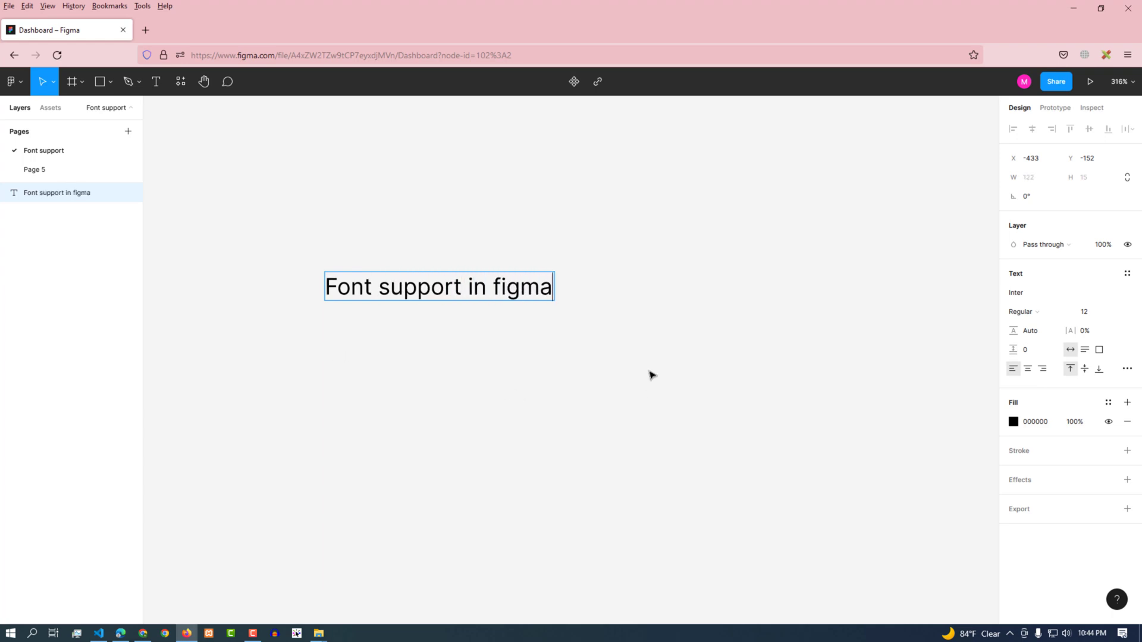
pyautogui.press('Escape')
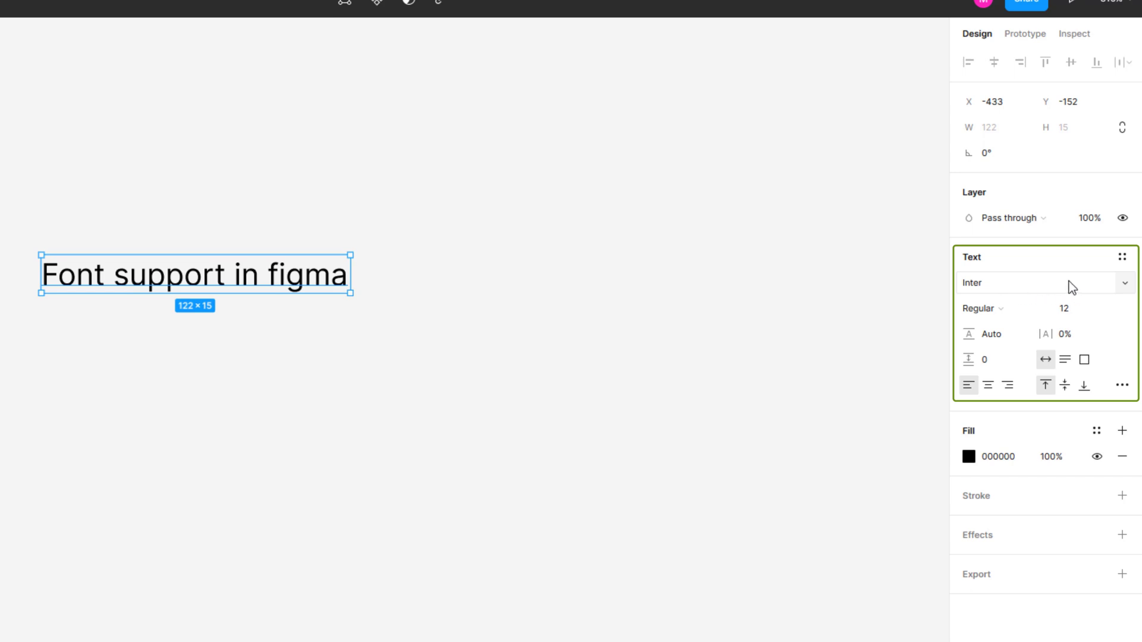
# Change the text's font family from Inter to Hind Siliguri.
pyautogui.click(1083, 280)
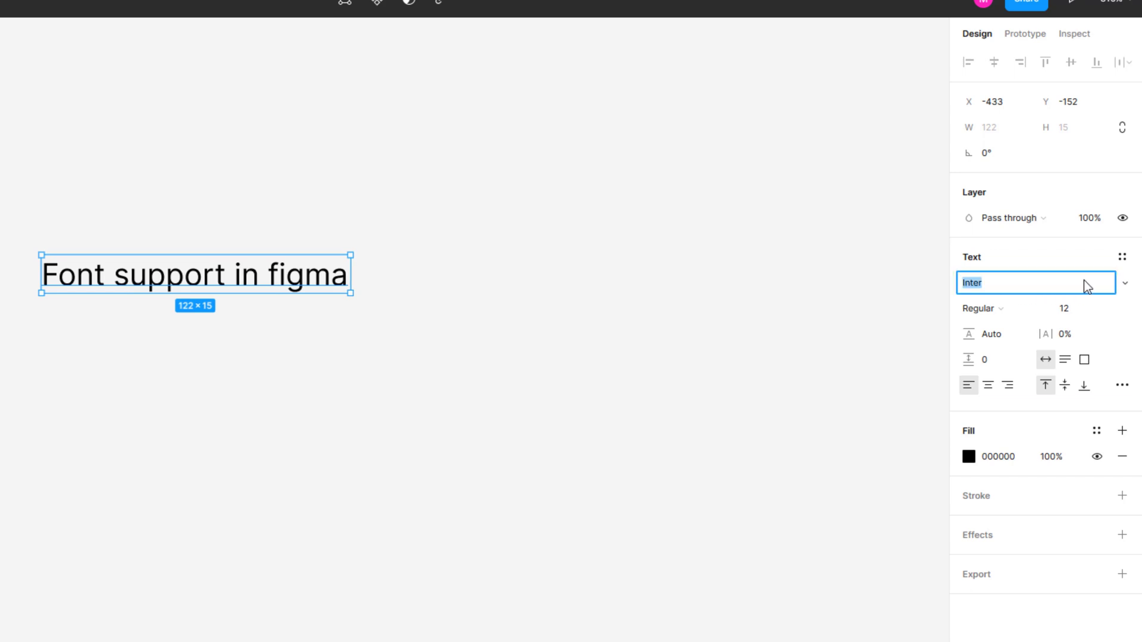
pyautogui.click(1131, 294)
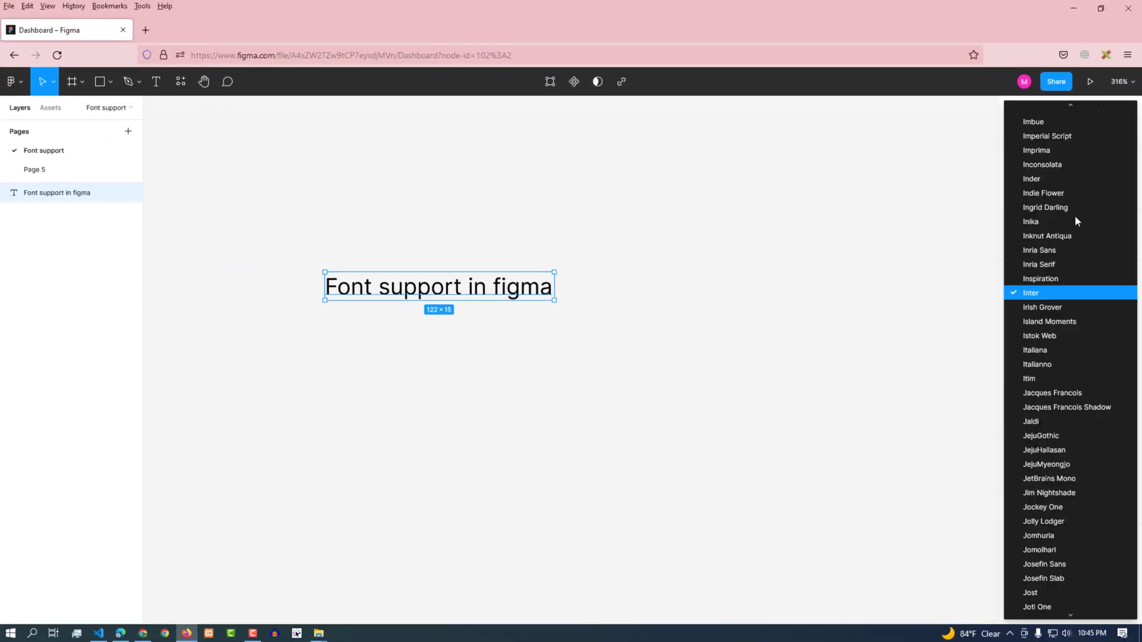
pyautogui.scroll(3, 1056, 160)
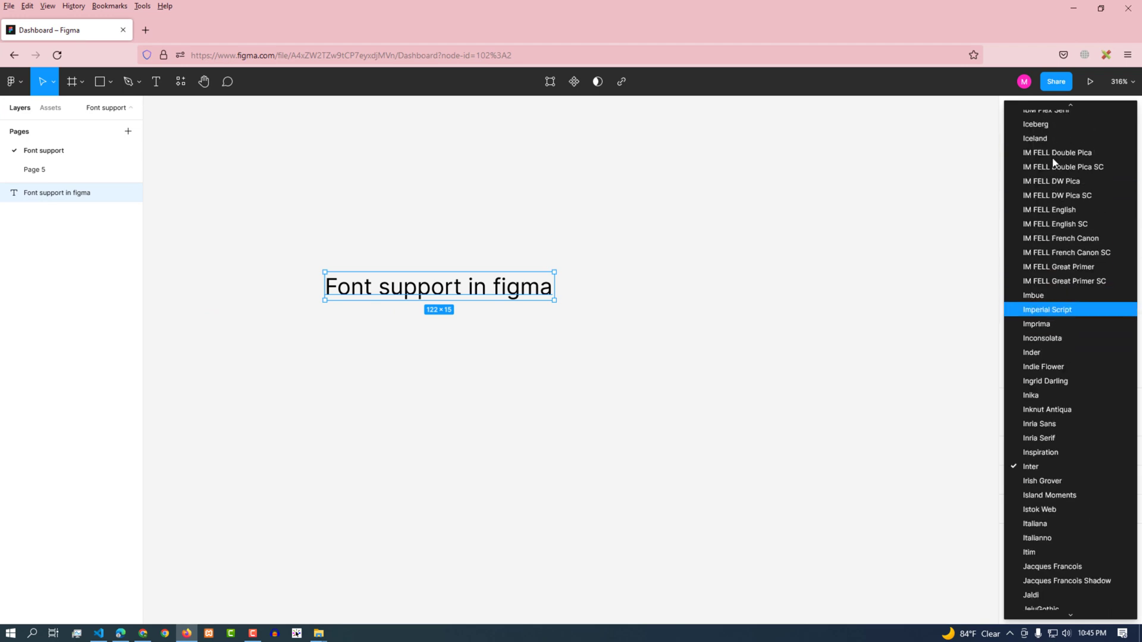
pyautogui.scroll(8, 1054, 161)
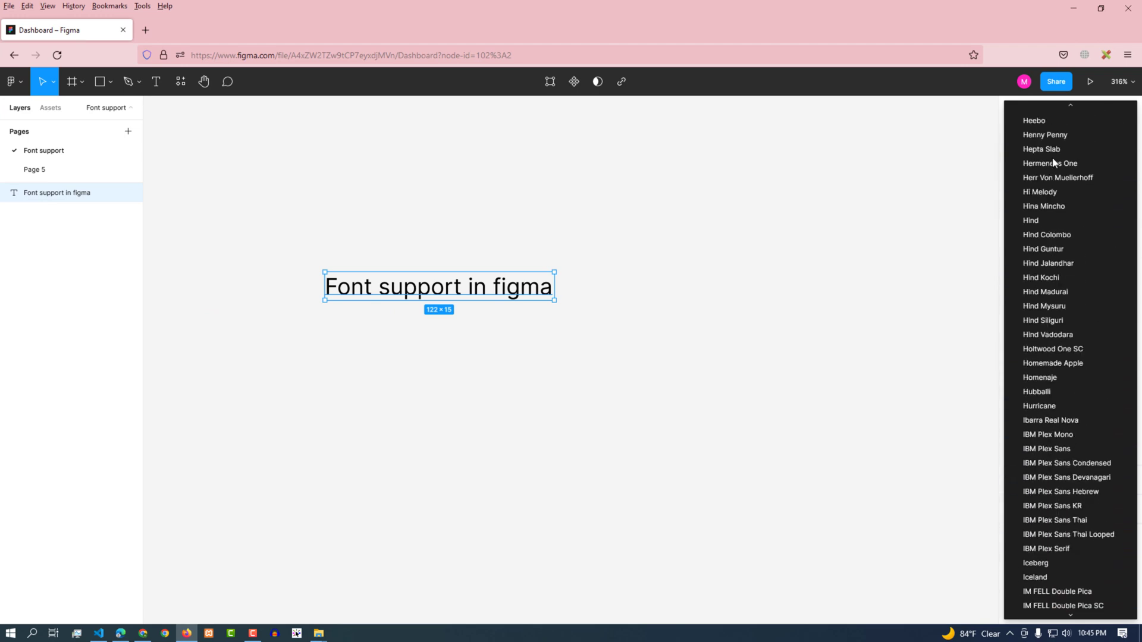
pyautogui.scroll(6, 1053, 161)
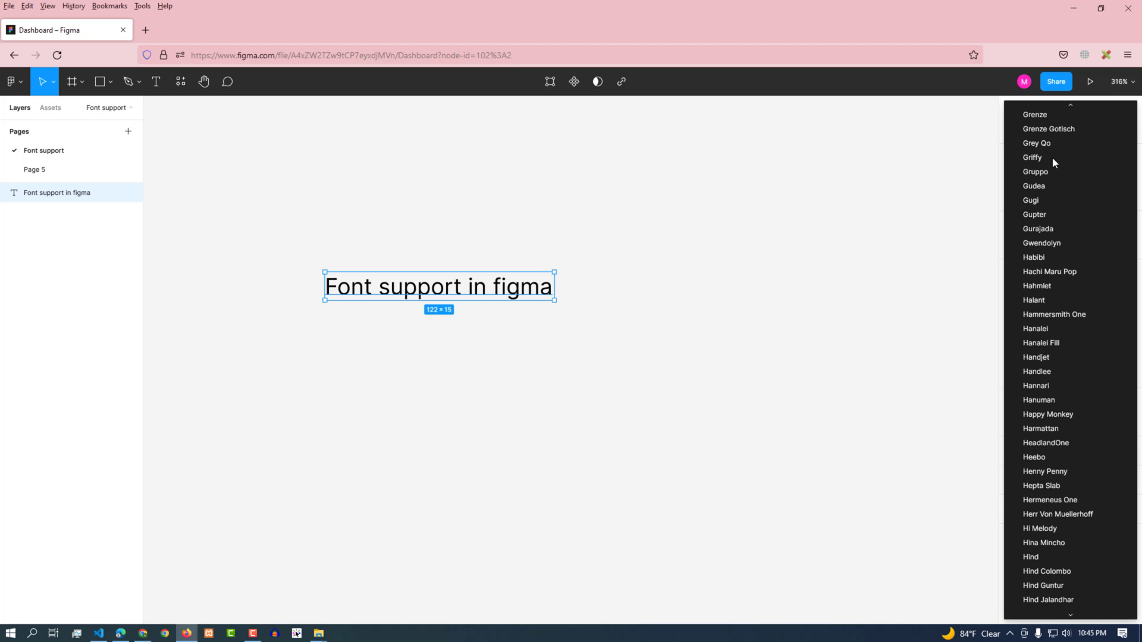
pyautogui.scroll(-5, 1050, 361)
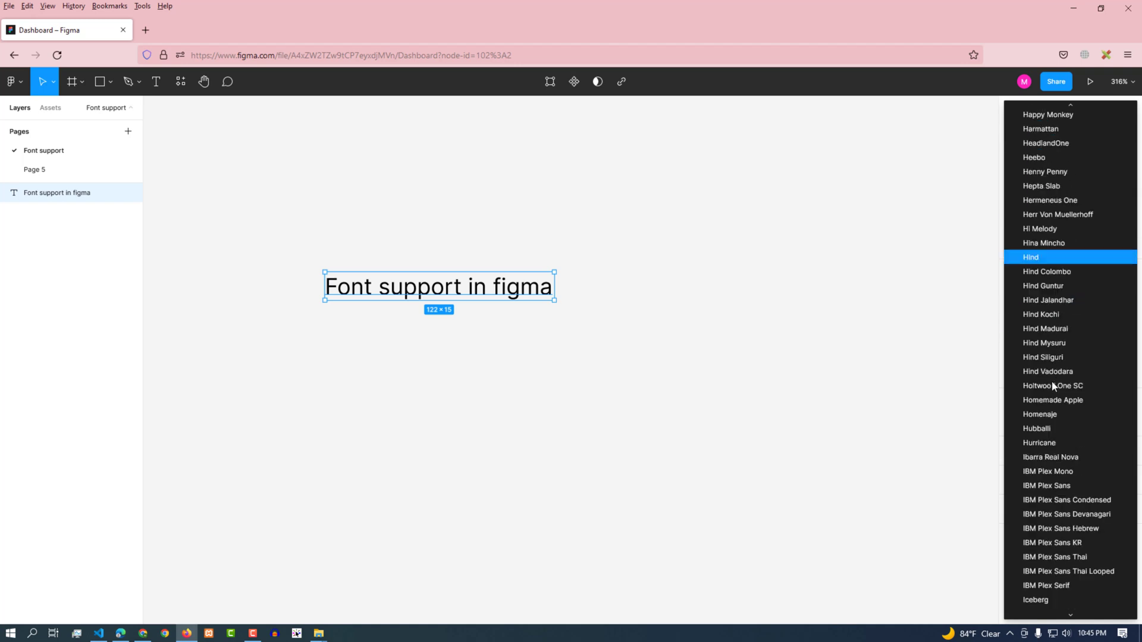
pyautogui.scroll(-3, 1051, 348)
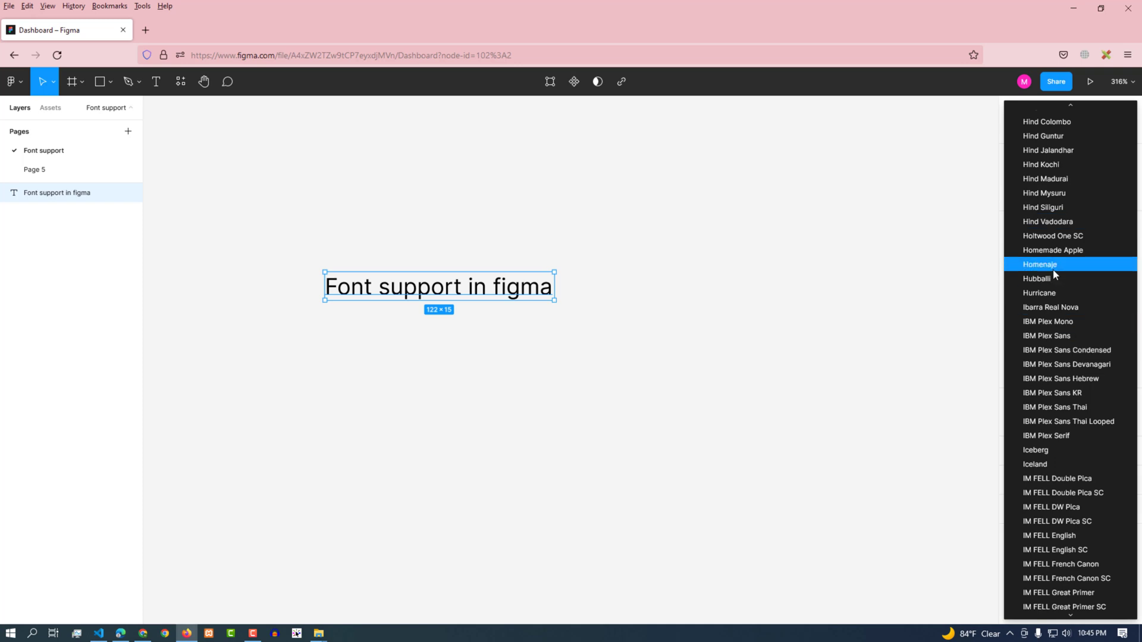
pyautogui.scroll(1, 1053, 269)
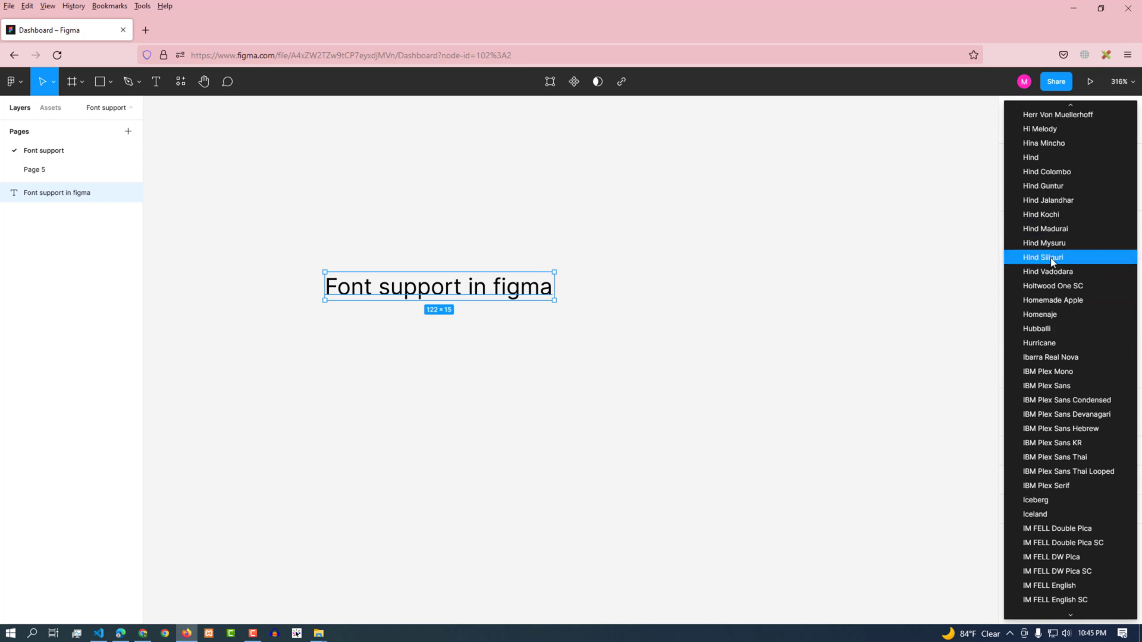
pyautogui.click(1051, 259)
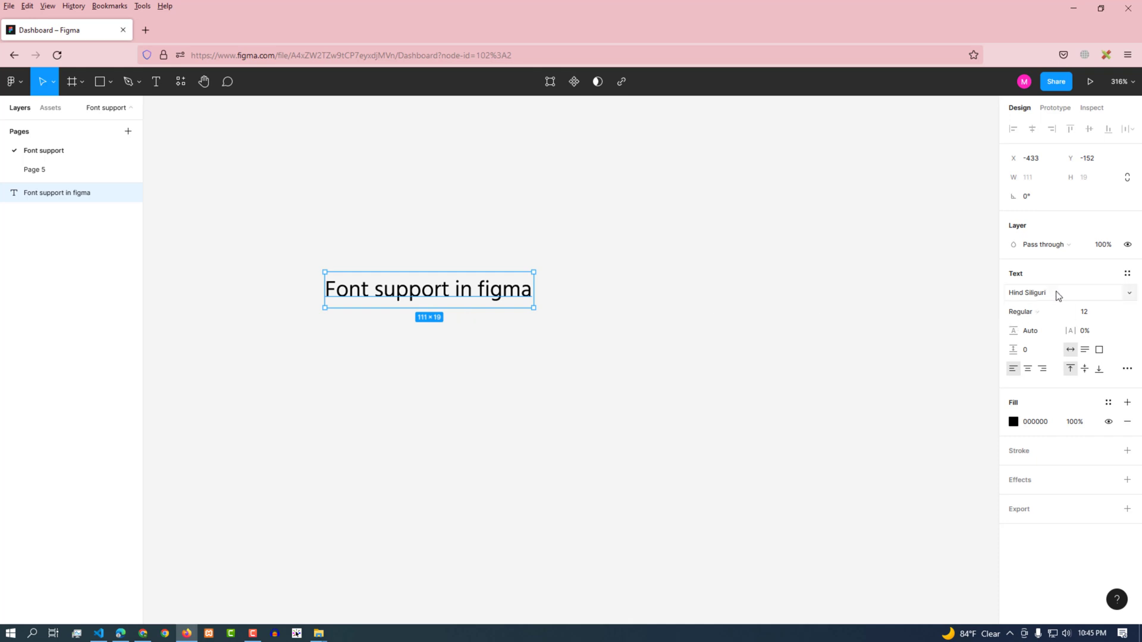
# Browse the font family list again and close it without changing the font.
pyautogui.click(1130, 300)
pyautogui.scroll(3, 1064, 282)
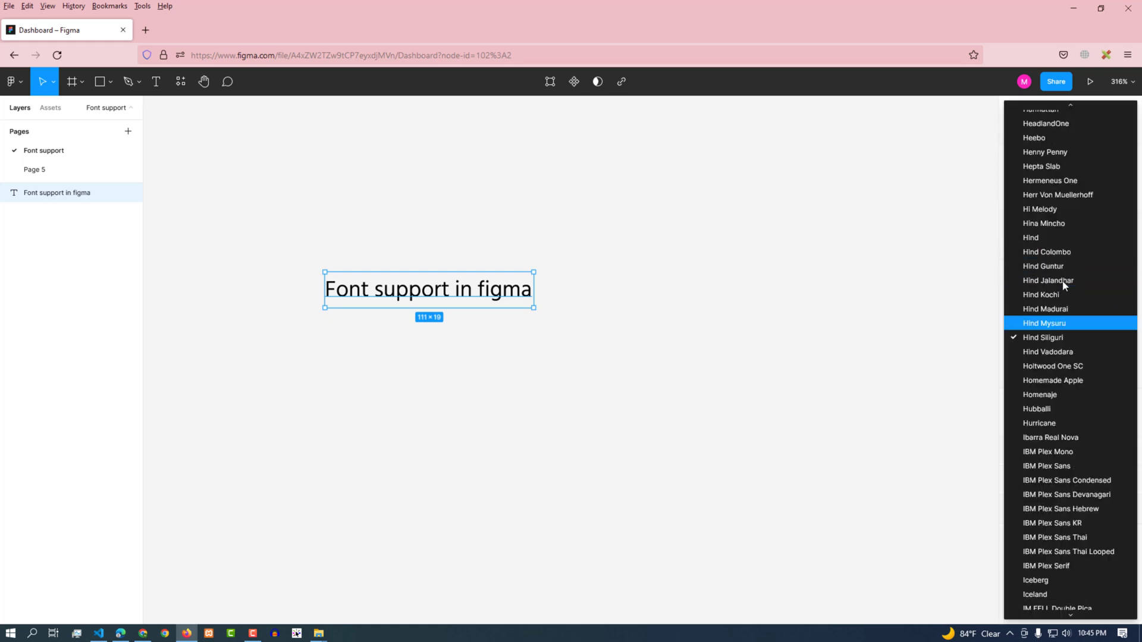
pyautogui.scroll(3, 1063, 282)
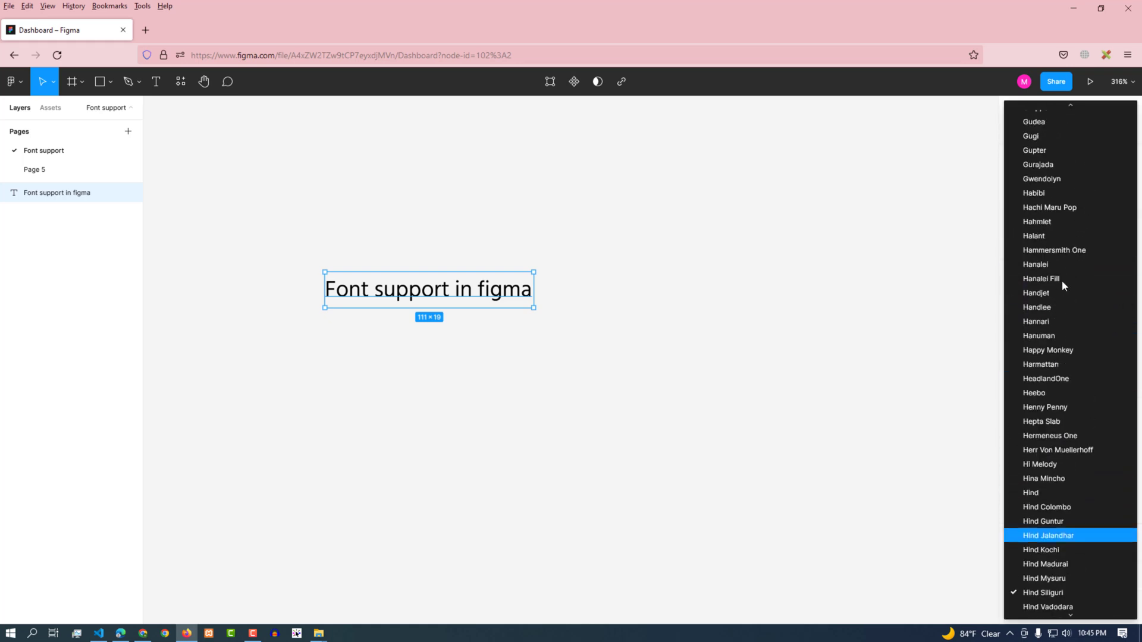
pyautogui.scroll(-2, 1062, 280)
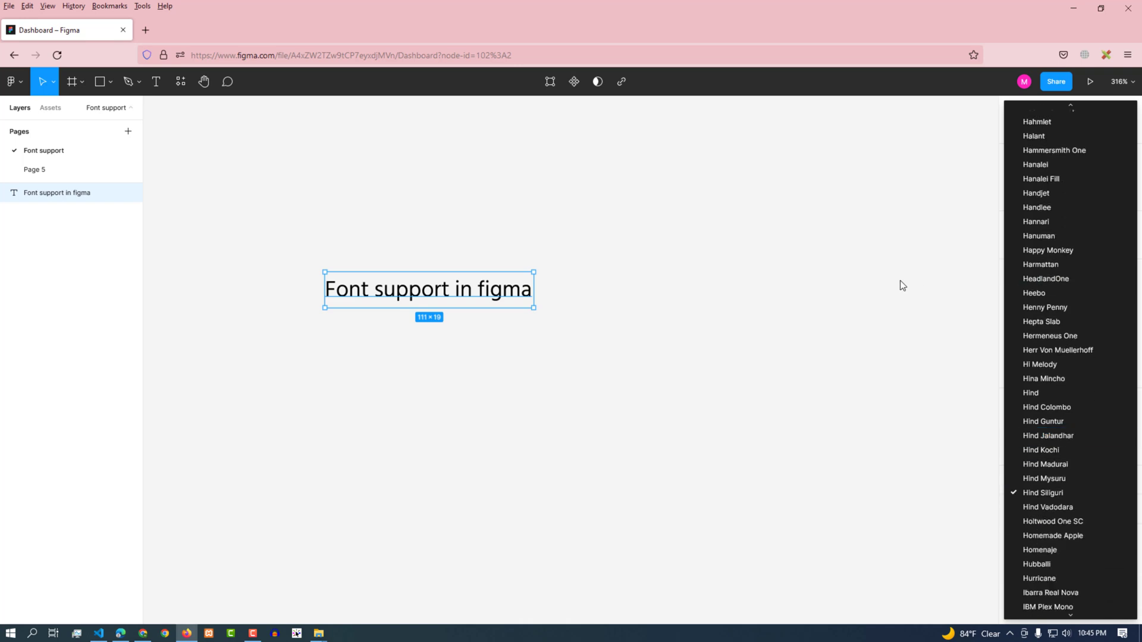
pyautogui.scroll(1, 1086, 297)
pyautogui.scroll(7, 1081, 296)
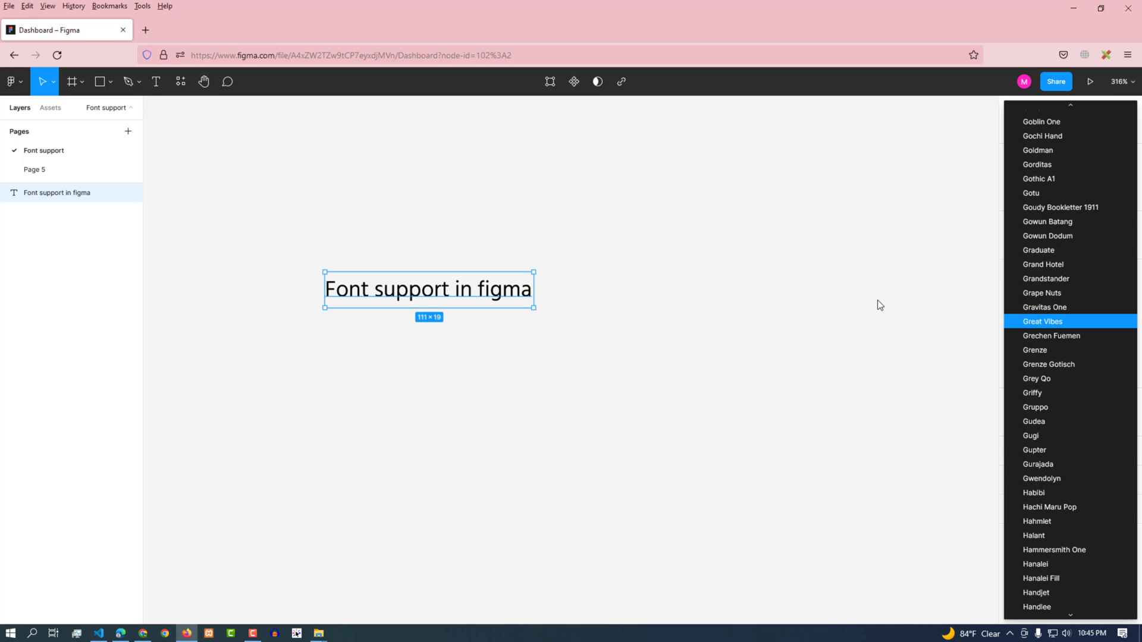
pyautogui.press('Escape')
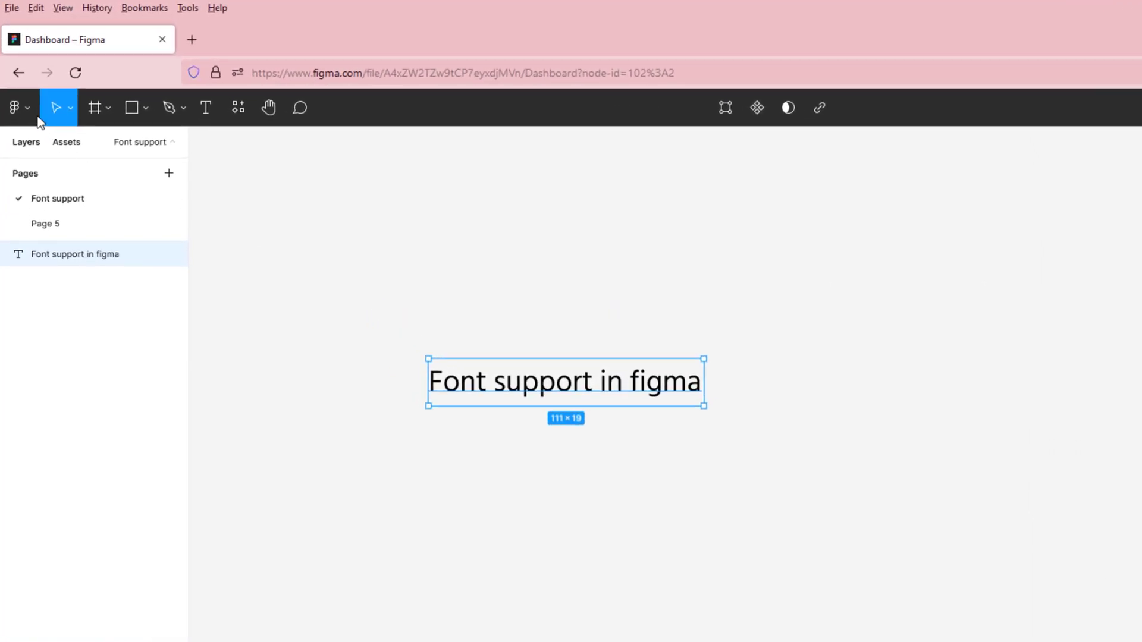
# Turn off Show Google Fonts in Figma's Preferences, then deselect the text layer.
pyautogui.click(31, 109)
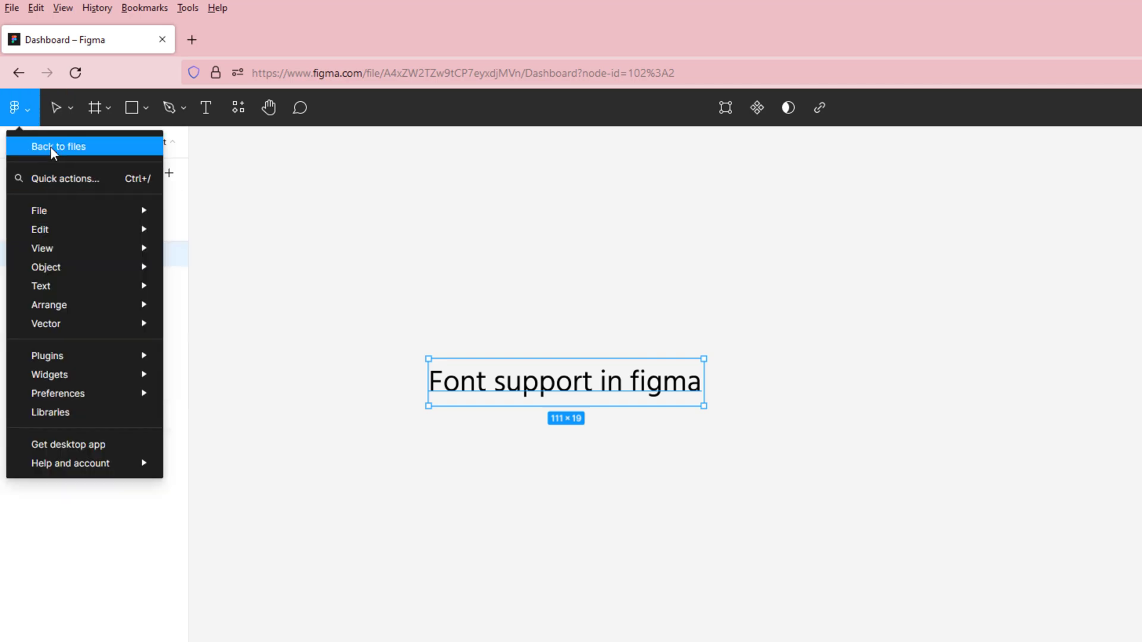
pyautogui.moveTo(92, 398)
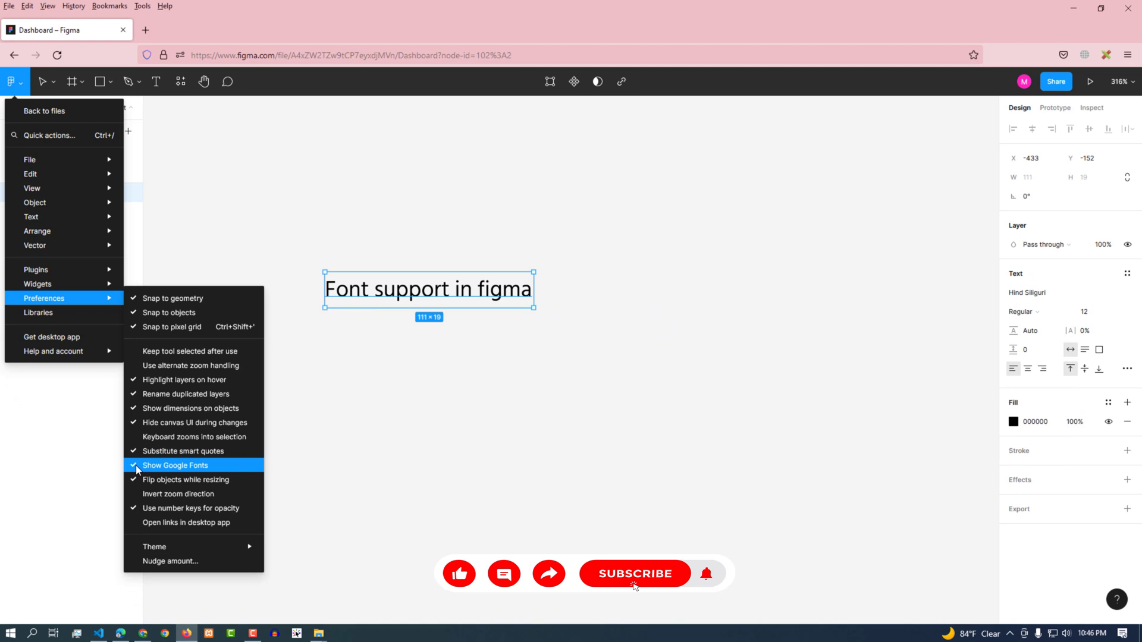
pyautogui.click(135, 466)
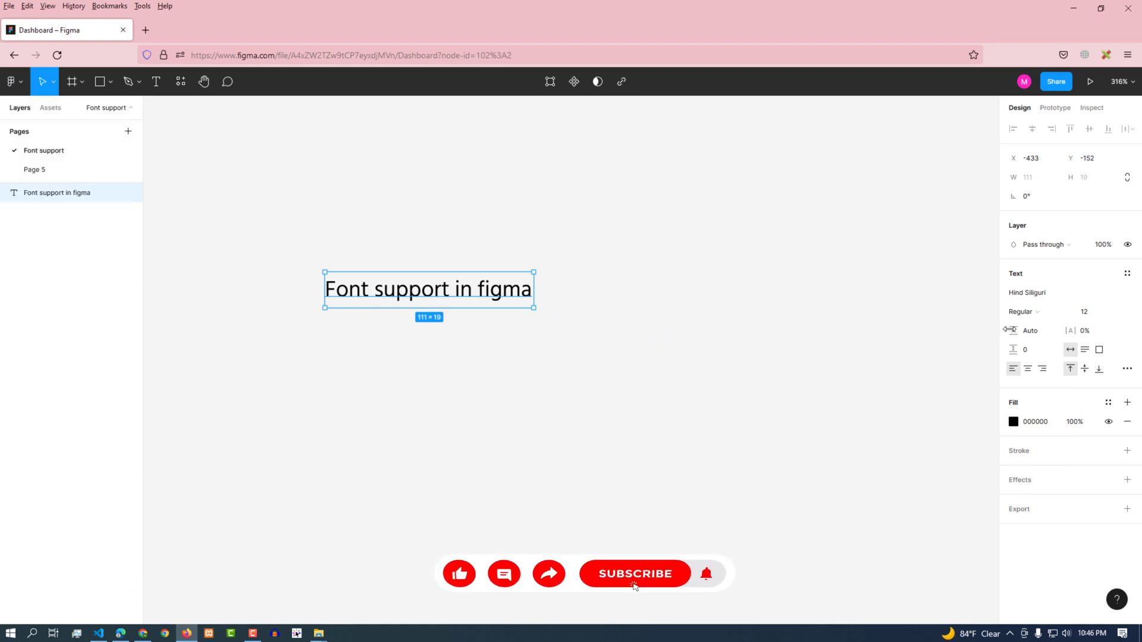
pyautogui.click(772, 309)
# Replace the text layer's content with 'Something'.
pyautogui.click(491, 298)
pyautogui.doubleClick(491, 298)
pyautogui.click(1047, 293)
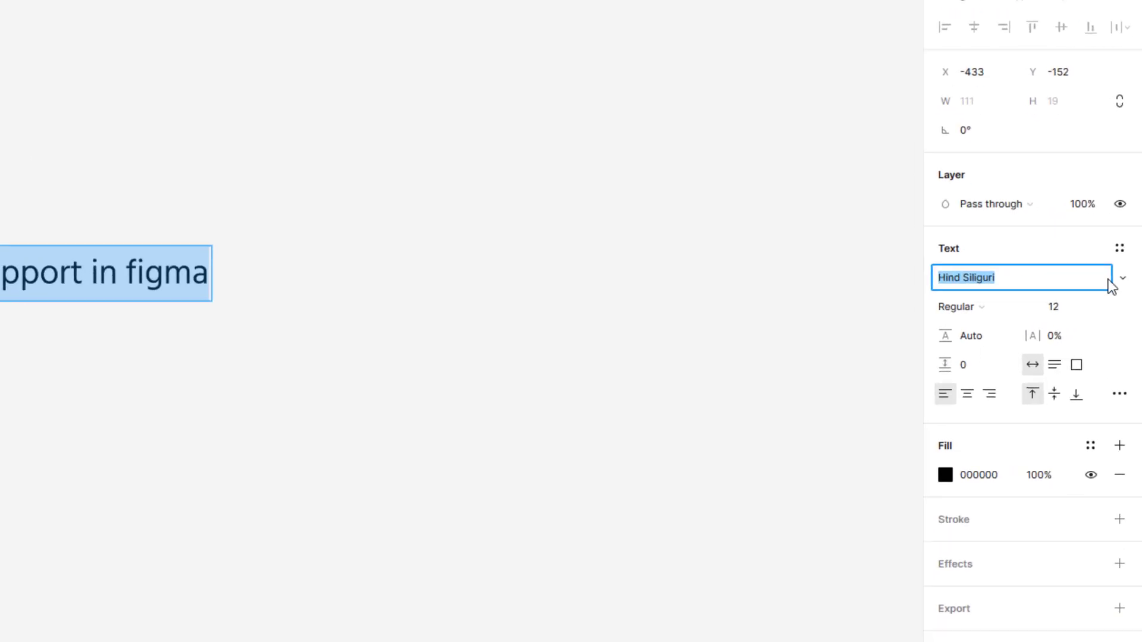
pyautogui.click(1122, 278)
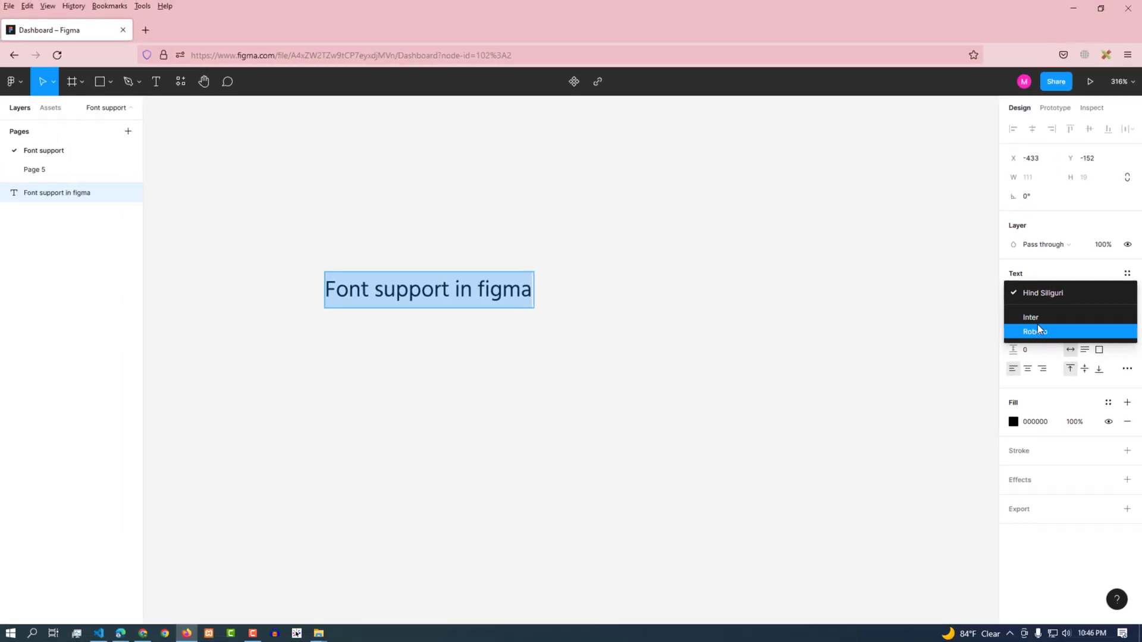
pyautogui.write('Somethin')
pyautogui.press('BackSpace')
pyautogui.press('BackSpace')
pyautogui.write('ing')
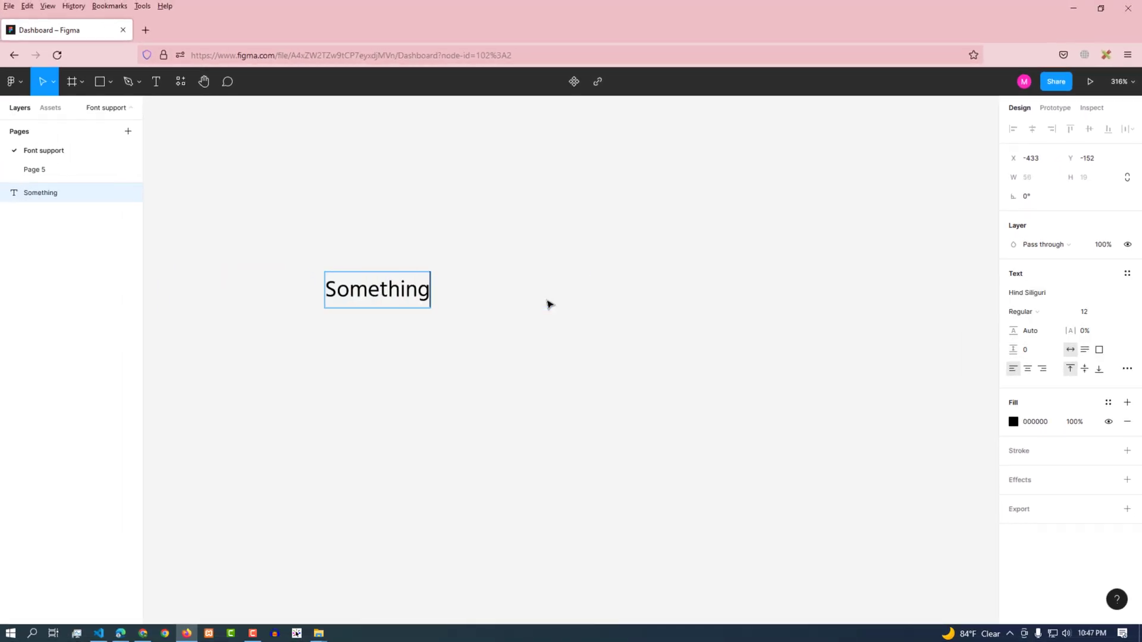
pyautogui.press('Escape')
# Set the text's font family back to Inter.
pyautogui.click(1057, 292)
pyautogui.click(1130, 297)
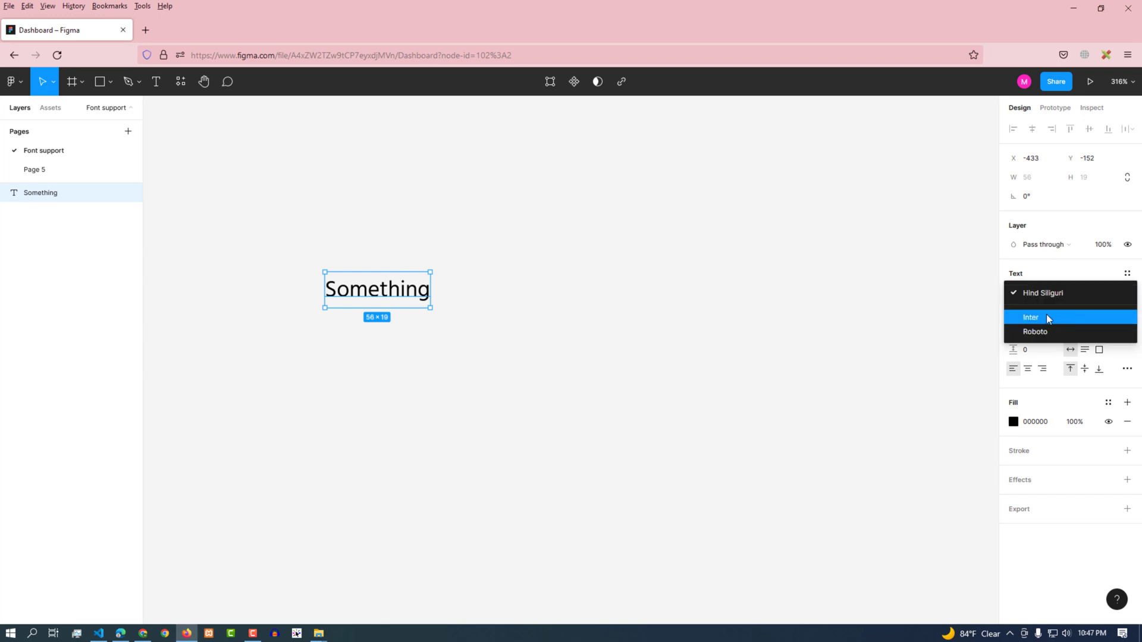
pyautogui.click(1047, 314)
pyautogui.click(1045, 296)
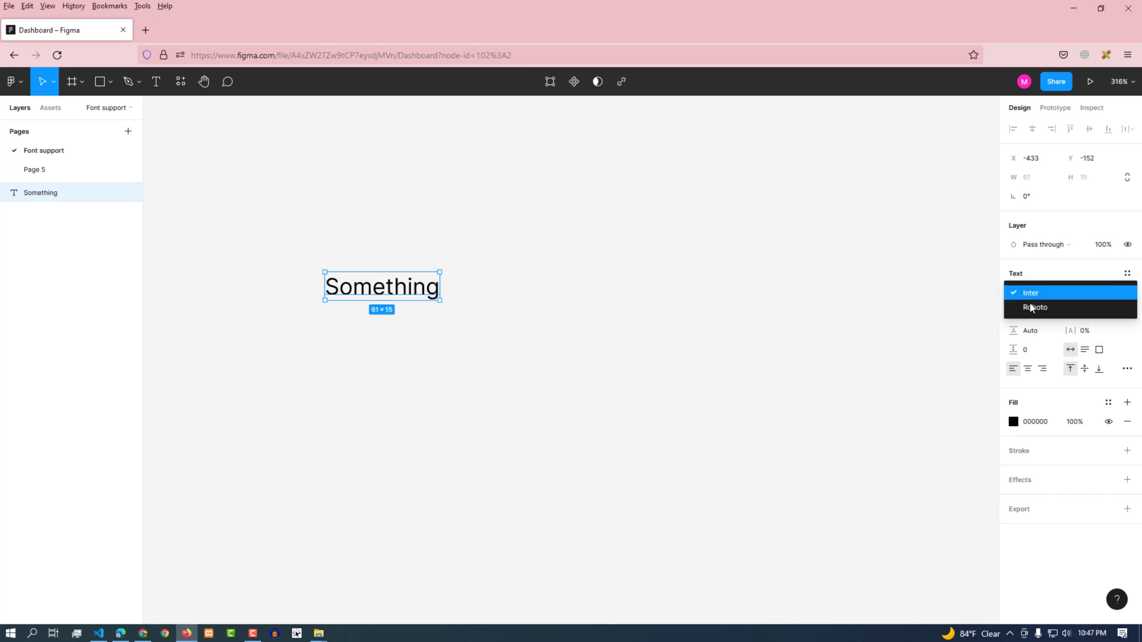
pyautogui.click(469, 294)
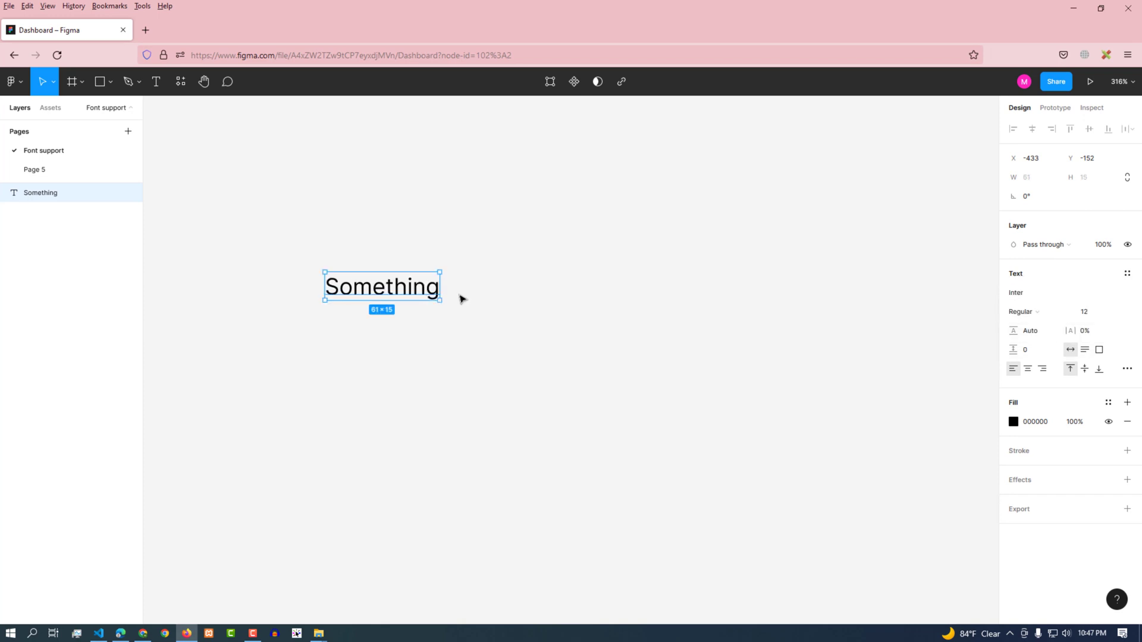
pyautogui.click(18, 89)
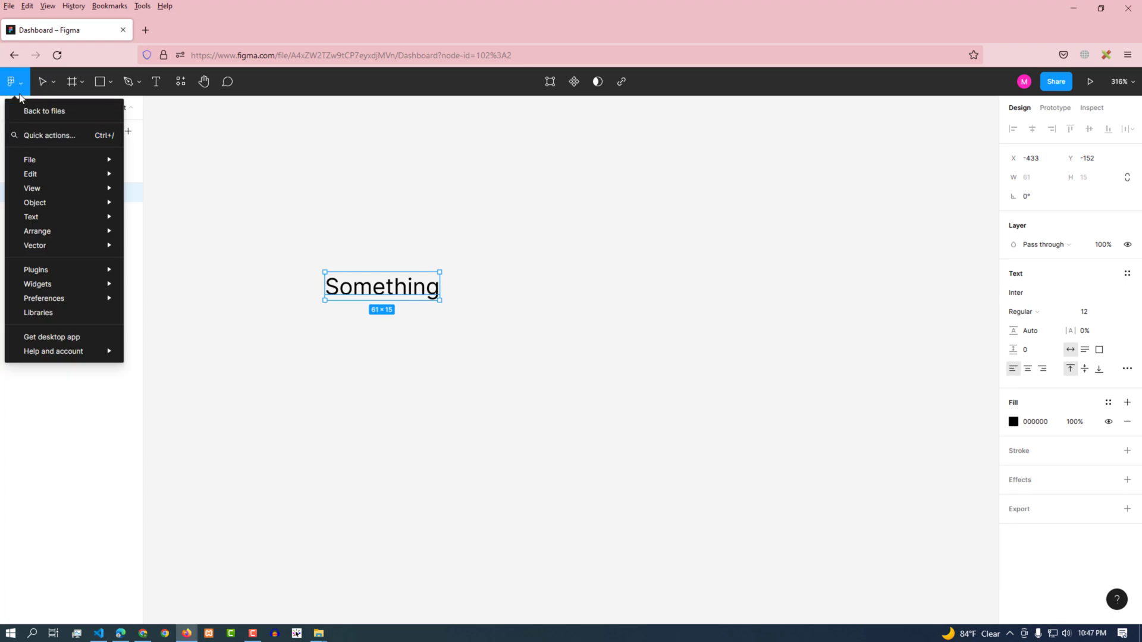
pyautogui.moveTo(49, 301)
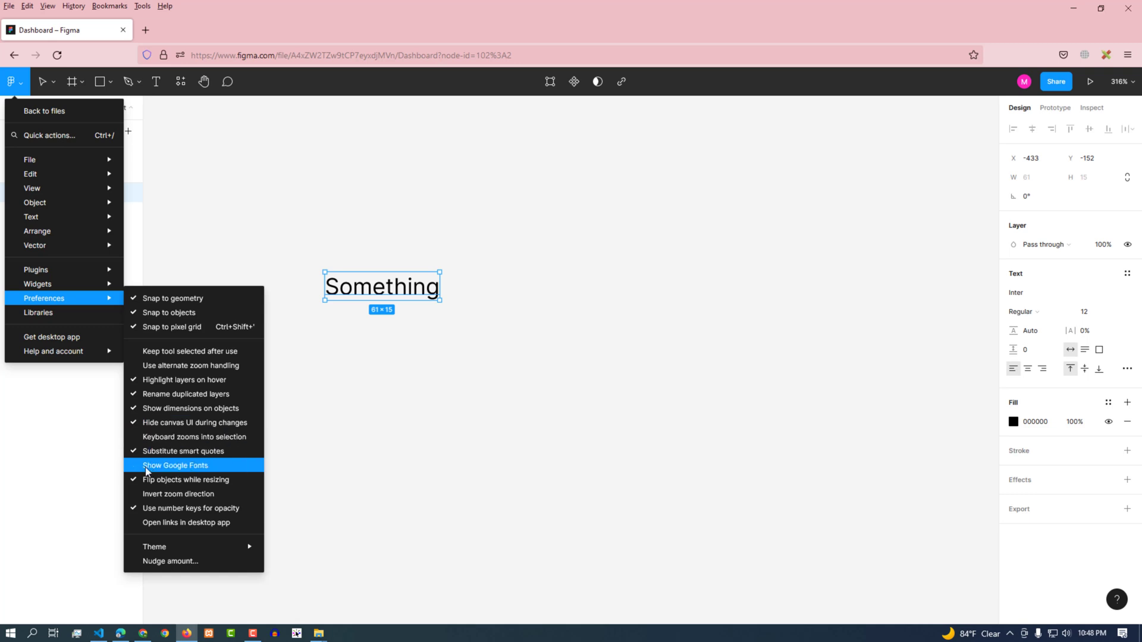
pyautogui.click(240, 425)
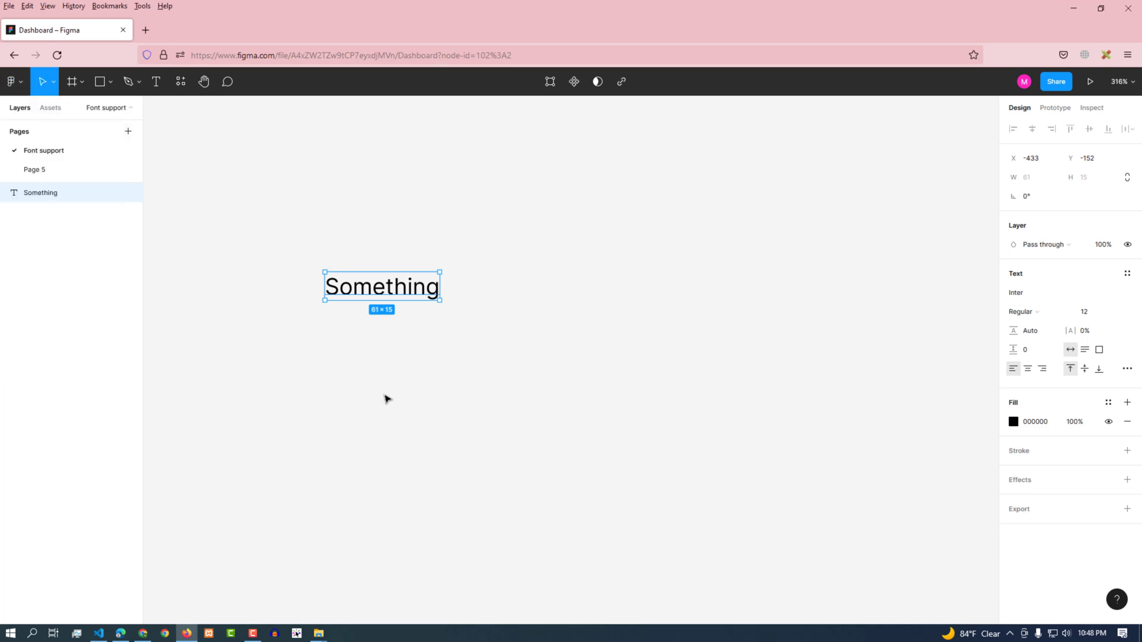
pyautogui.click(1048, 298)
pyautogui.click(1128, 293)
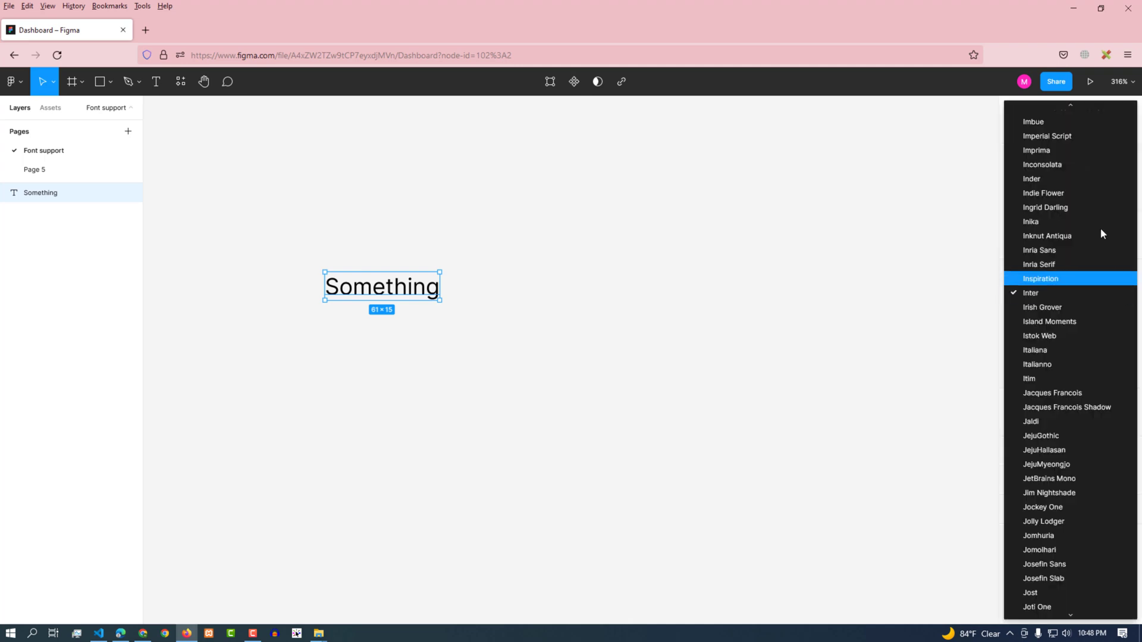
pyautogui.scroll(-5, 1090, 256)
pyautogui.press('Down')
pyautogui.press('Down')
pyautogui.scroll(6, 1086, 267)
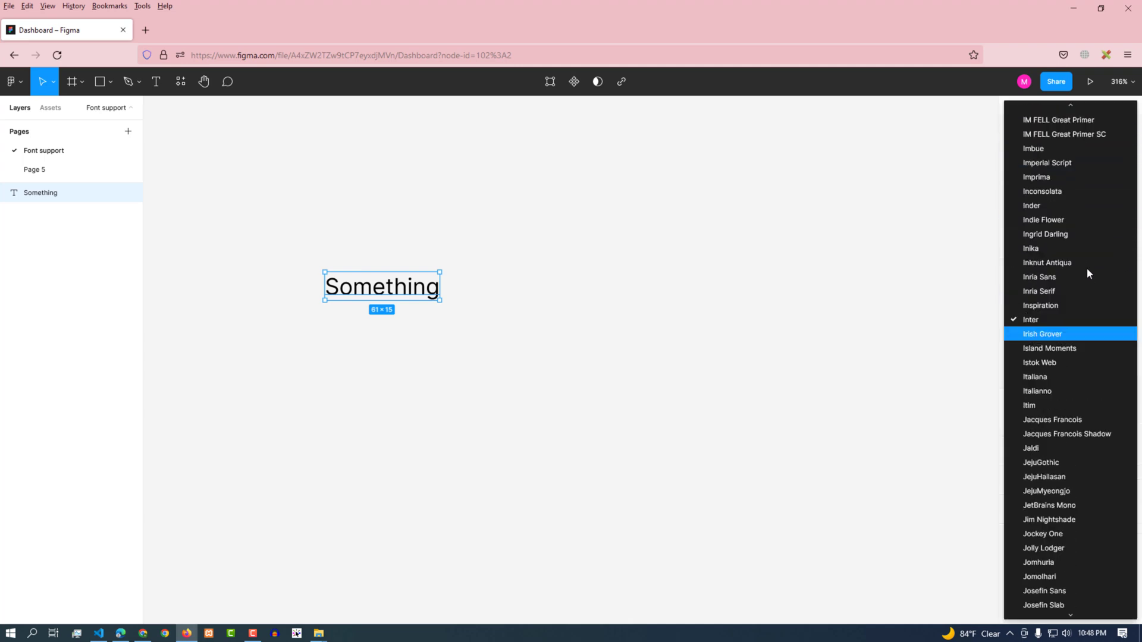
pyautogui.scroll(8, 1086, 269)
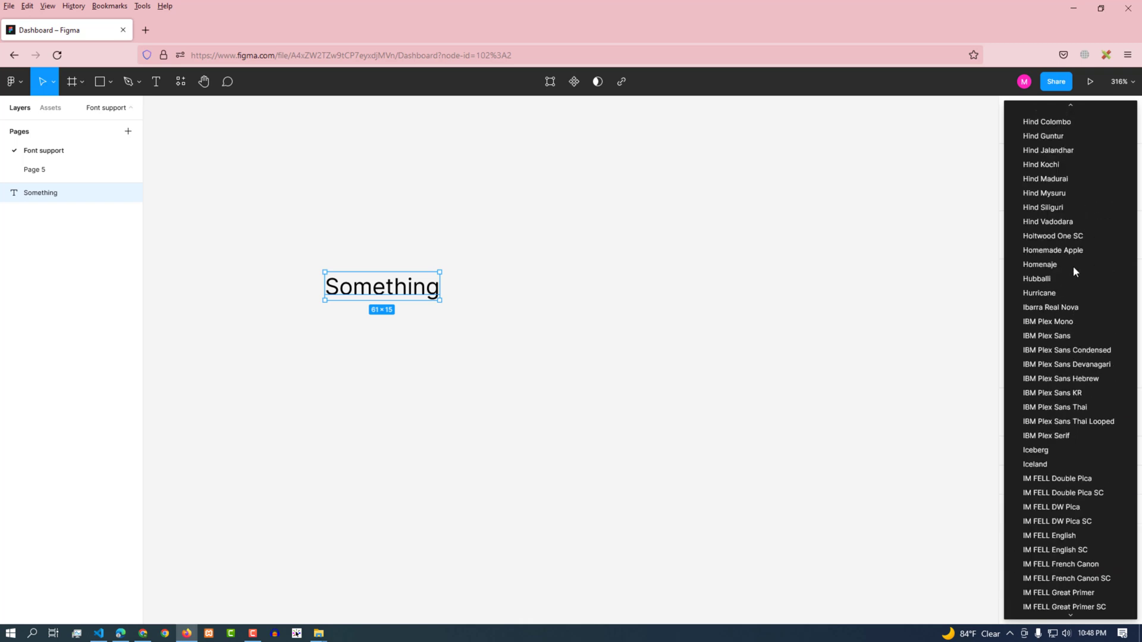
pyautogui.scroll(4, 1073, 266)
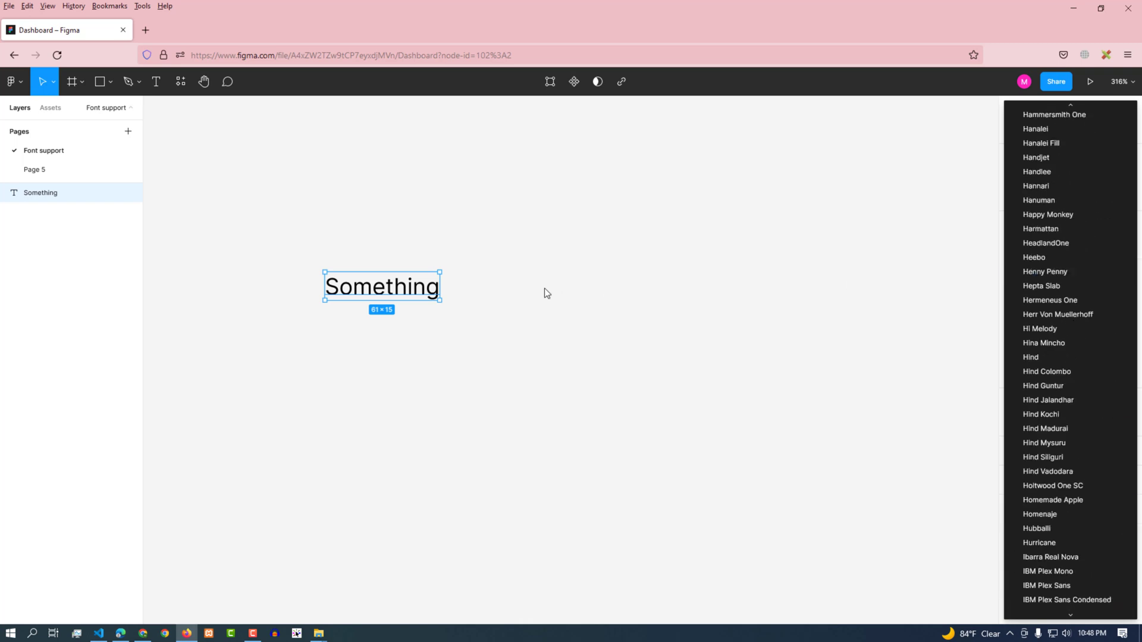
pyautogui.press('Escape')
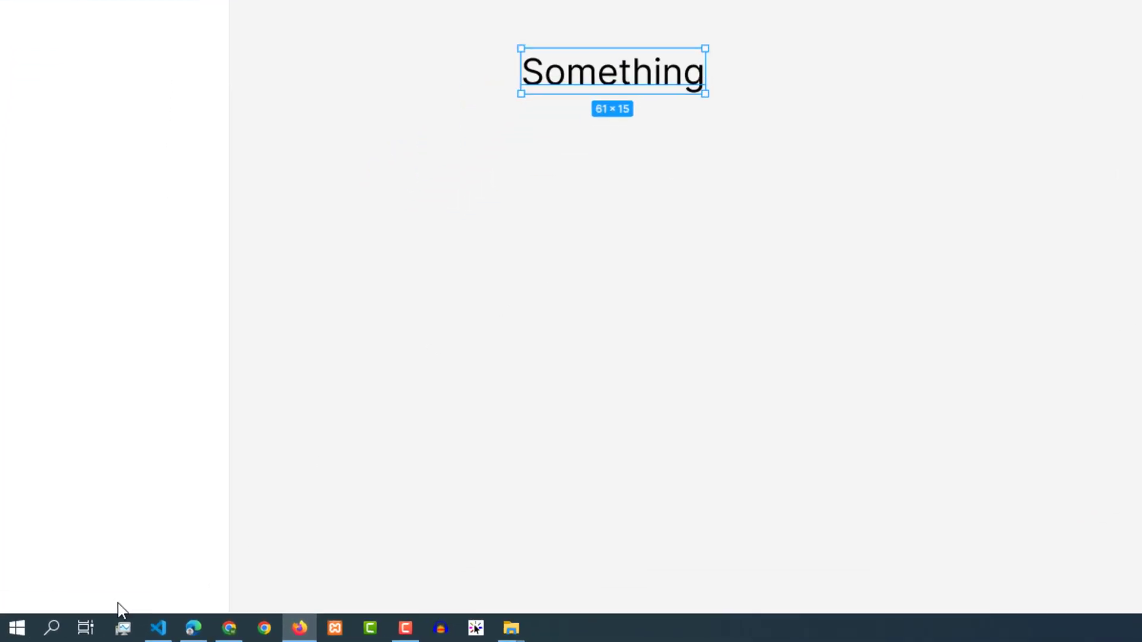
# Search Windows for 'fonts' and open Font settings.
pyautogui.click(57, 623)
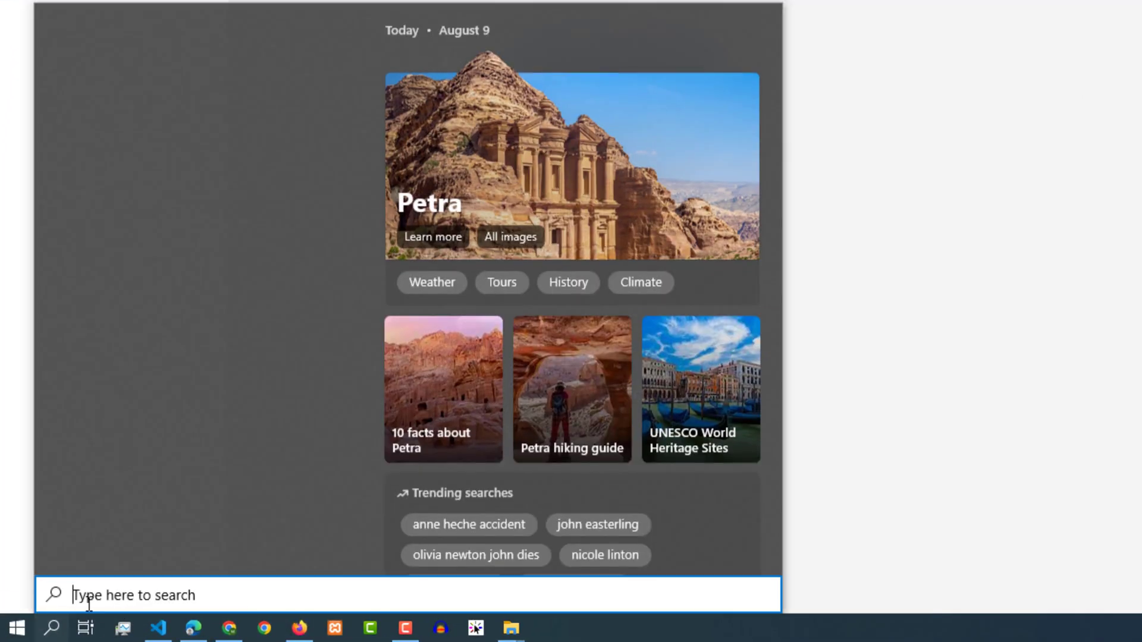
pyautogui.write('font')
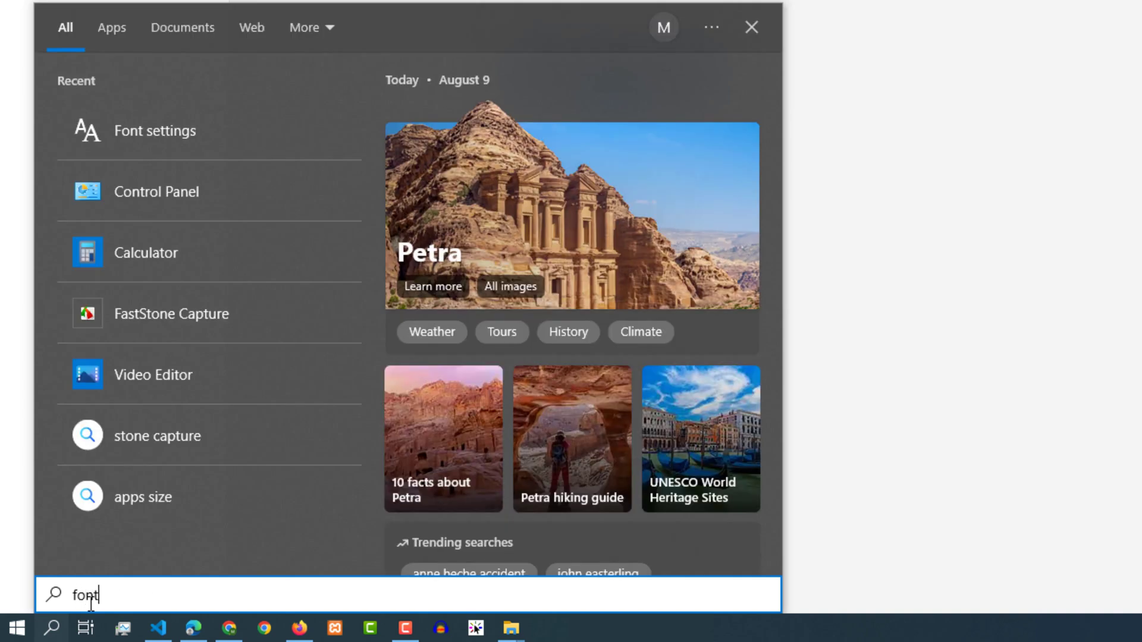
pyautogui.write('s')
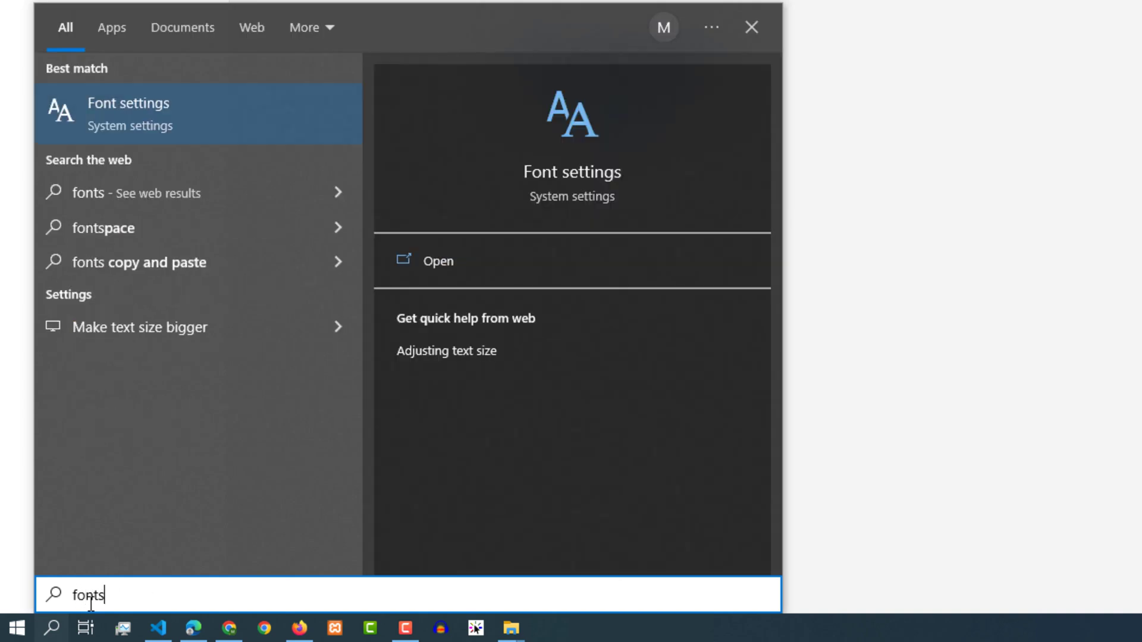
pyautogui.click(186, 119)
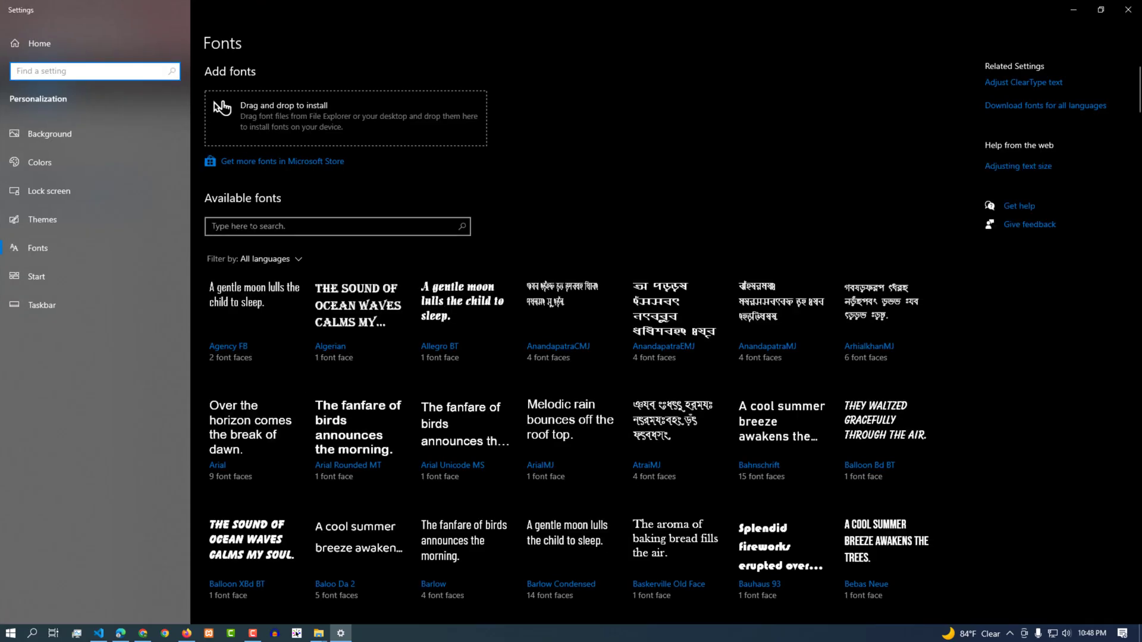
# Filter the available fonts by 'hel' to list Helvetica Now Display.
pyautogui.click(251, 229)
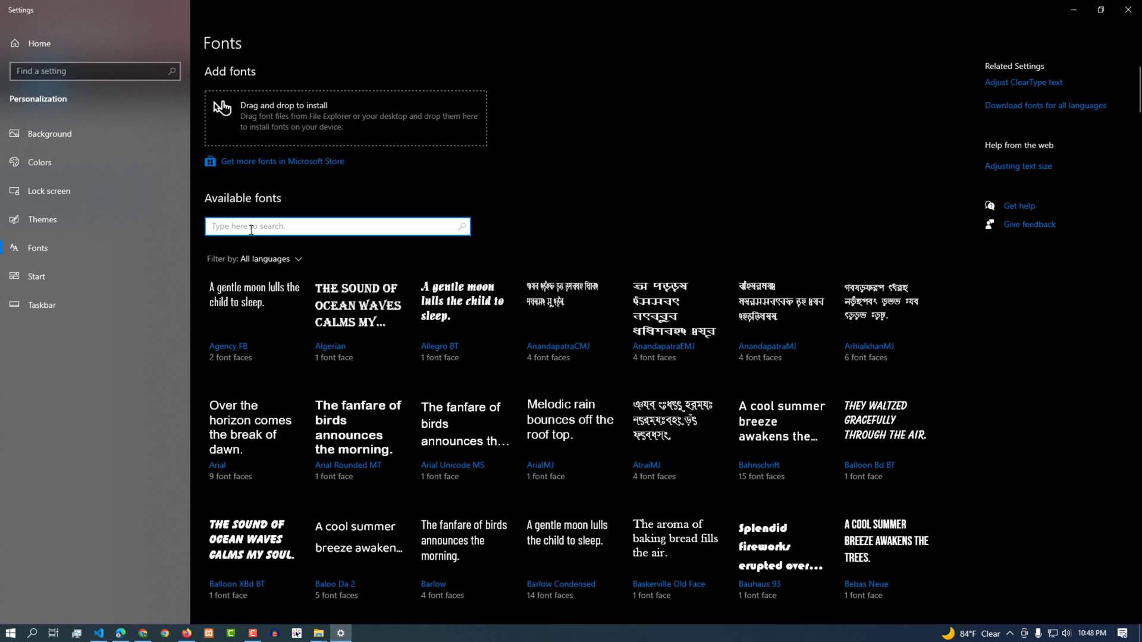
pyautogui.write('he')
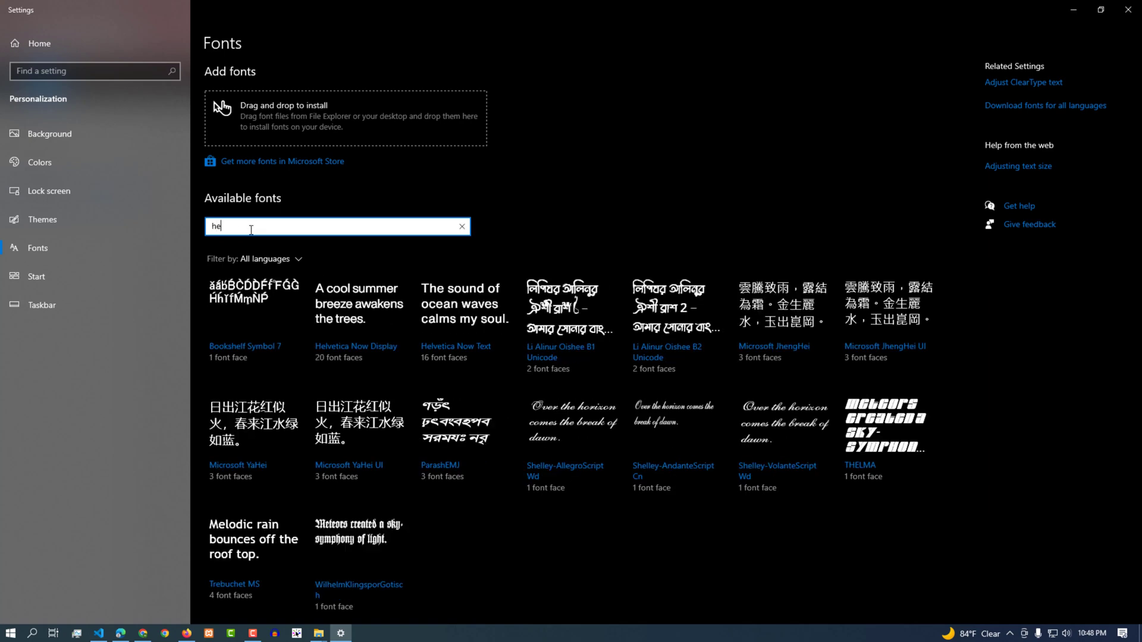
pyautogui.write('ll')
pyautogui.press('BackSpace')
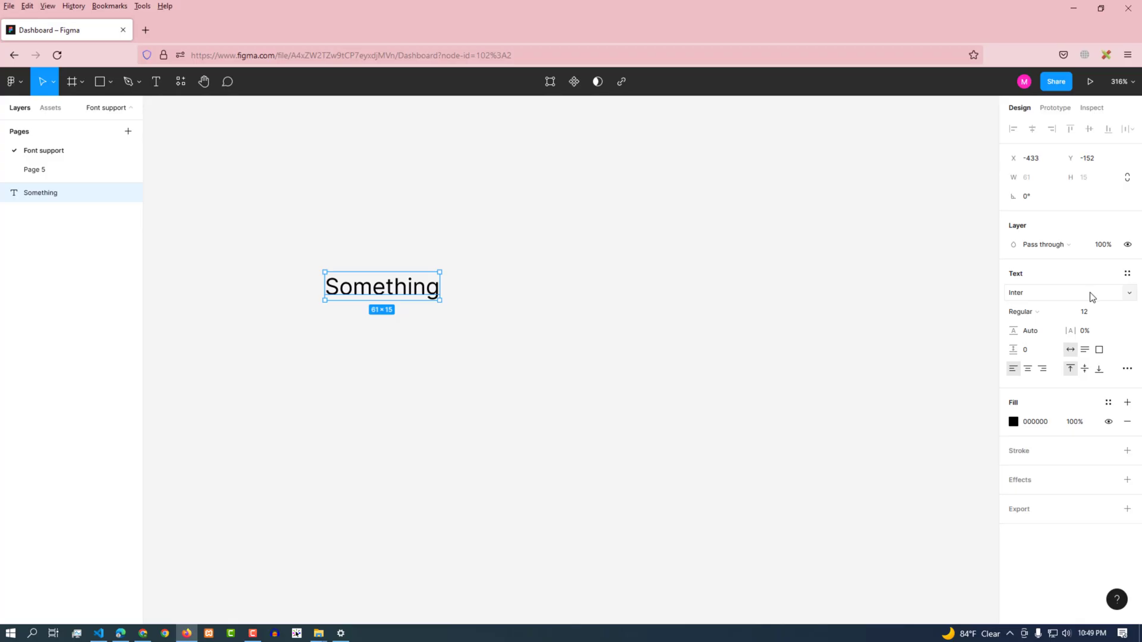
pyautogui.click(1106, 293)
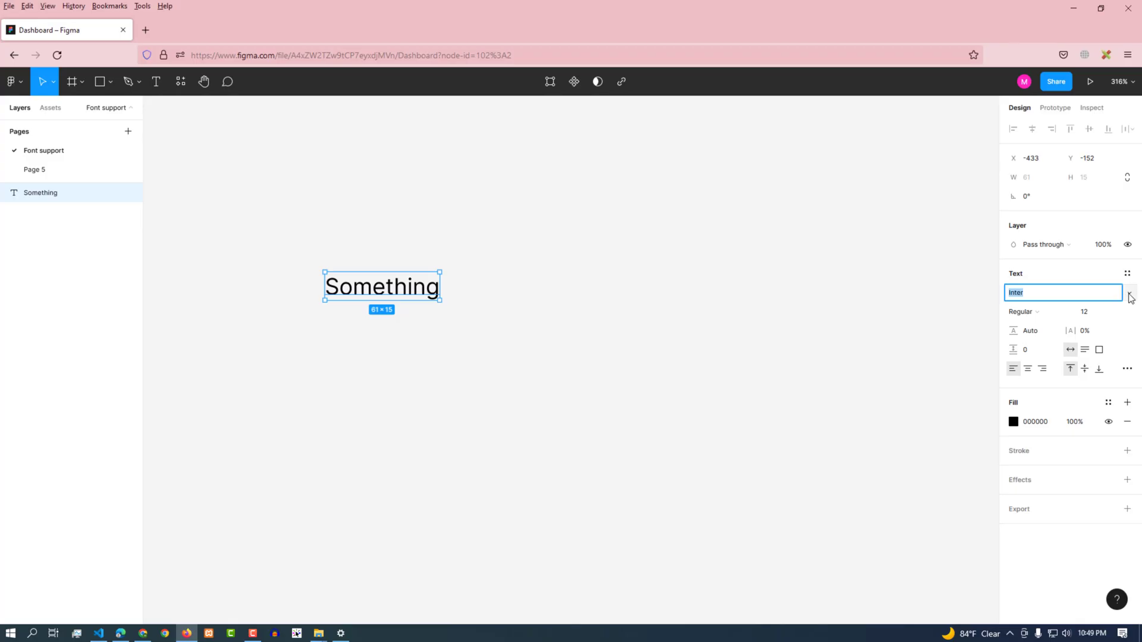
pyautogui.click(1129, 294)
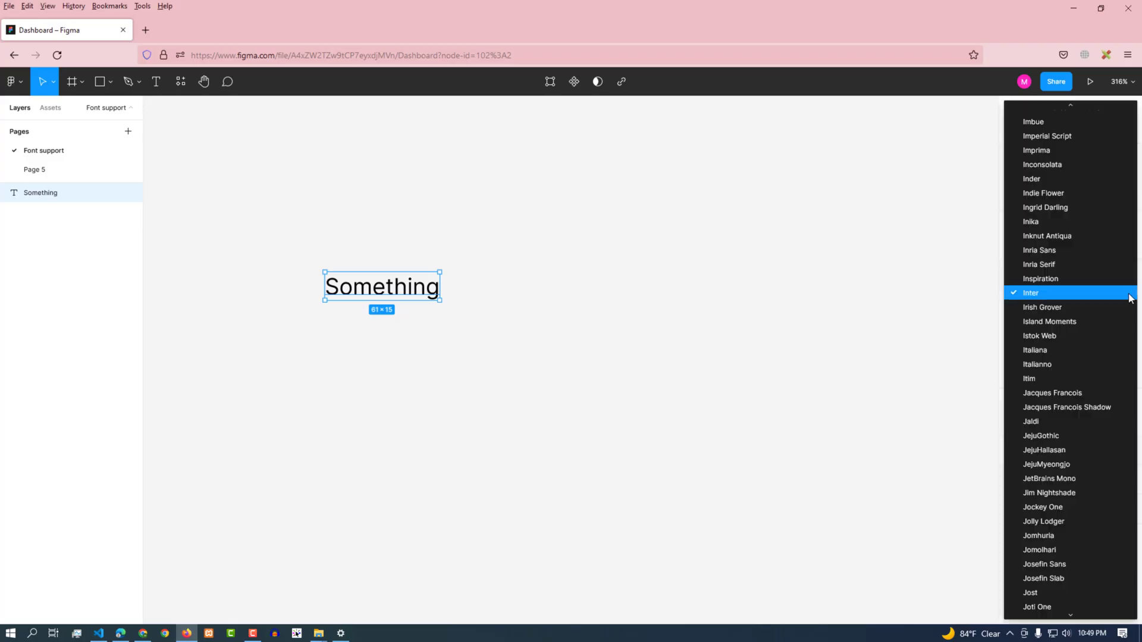
pyautogui.scroll(10, 1131, 297)
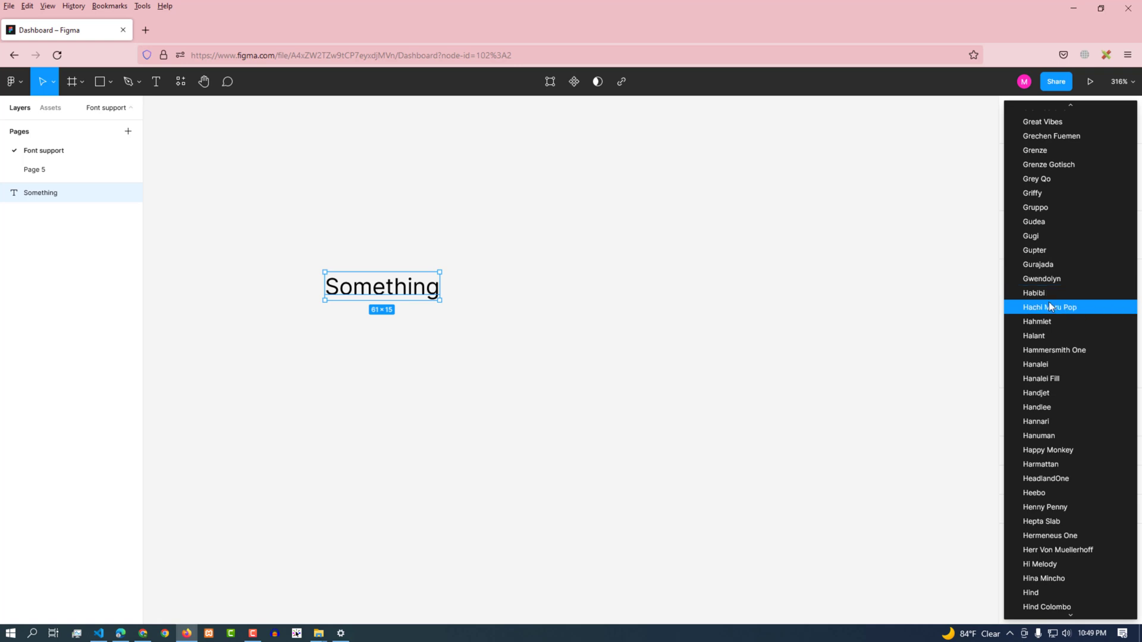
pyautogui.scroll(-2, 1047, 285)
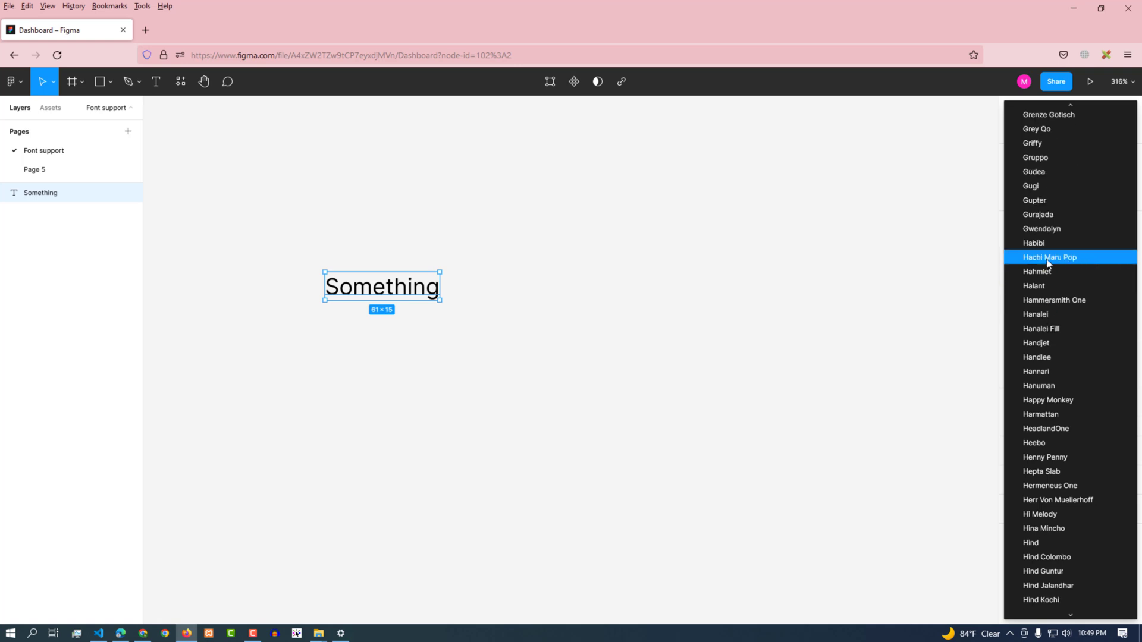
pyautogui.scroll(-6, 1044, 273)
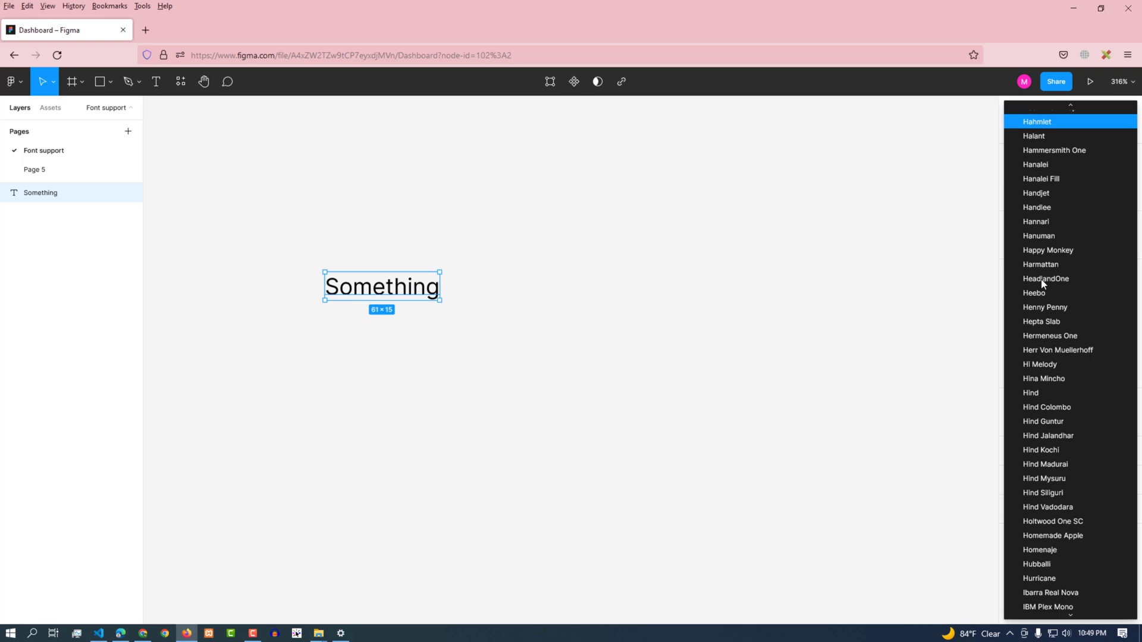
pyautogui.scroll(-2, 1042, 289)
pyautogui.scroll(-2, 1047, 360)
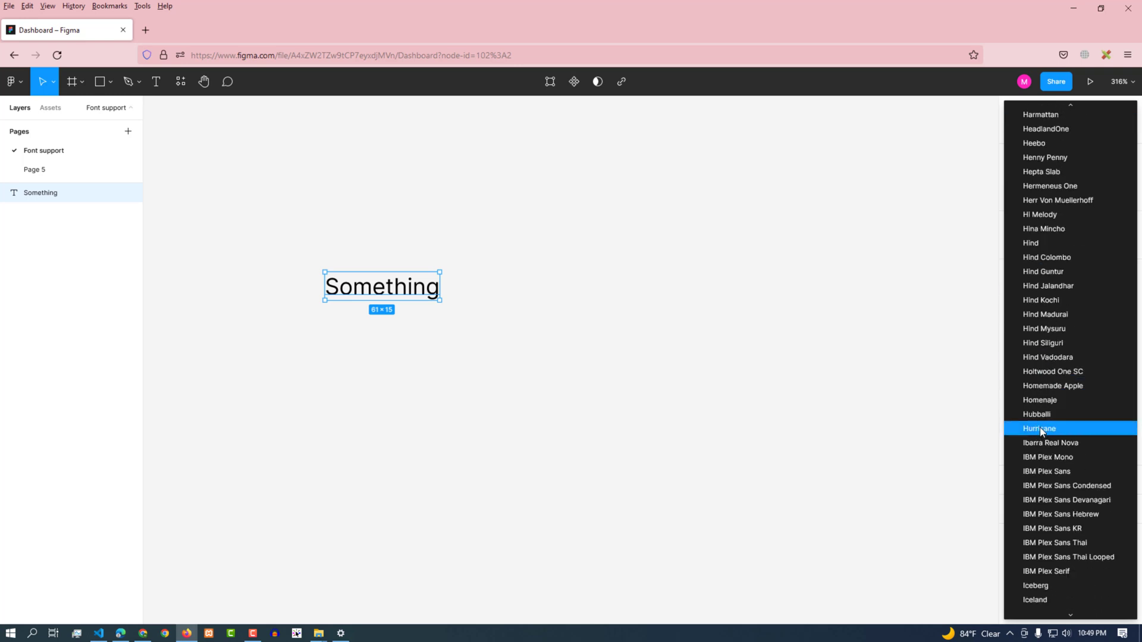
pyautogui.scroll(5, 1041, 429)
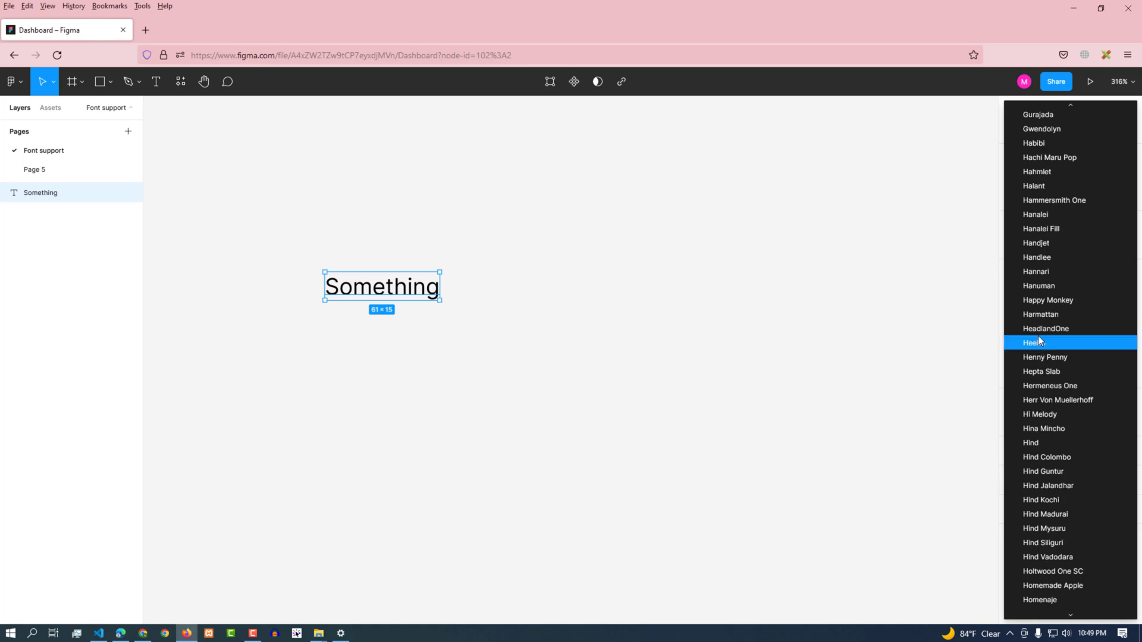
pyautogui.scroll(4, 1038, 341)
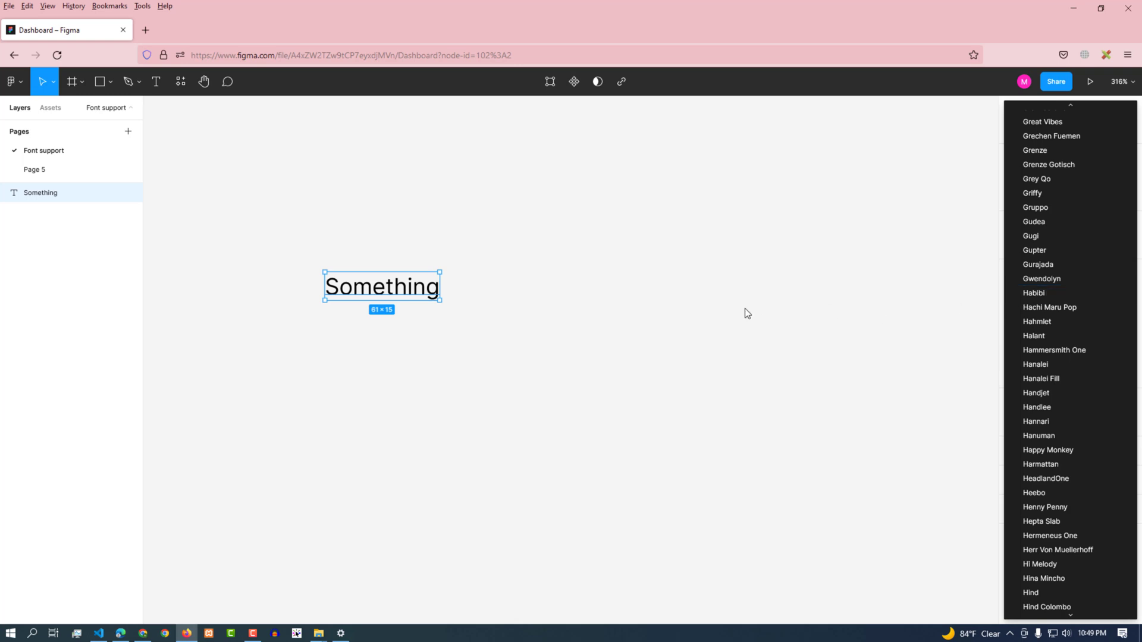
pyautogui.press('Escape')
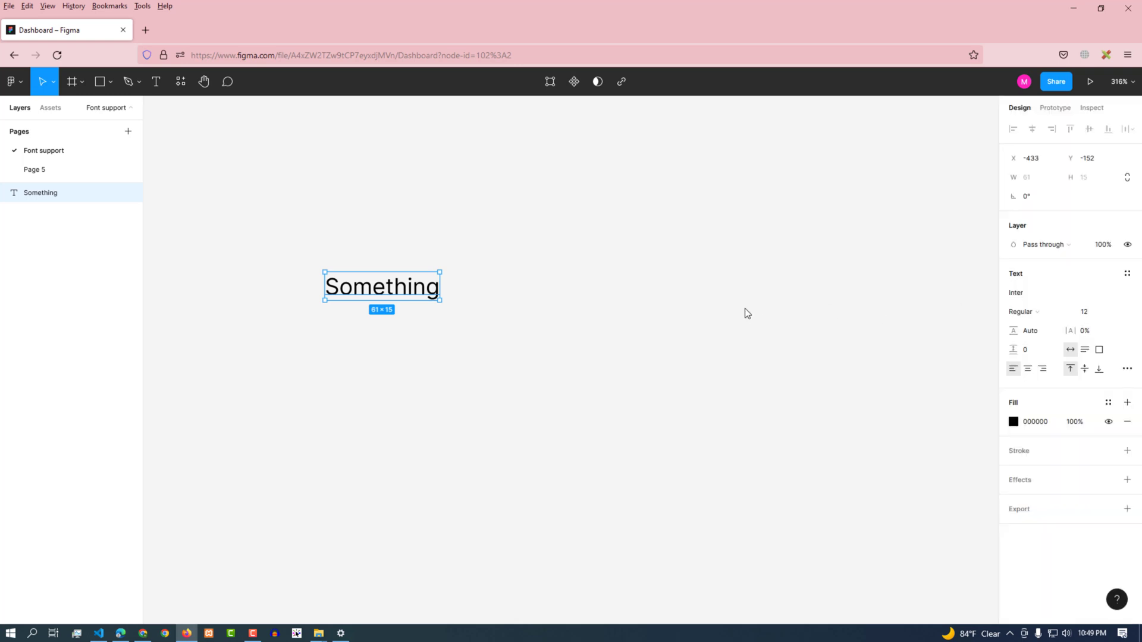
# Load figma.com/downloads in a new Firefox tab.
pyautogui.click(143, 30)
pyautogui.click(191, 54)
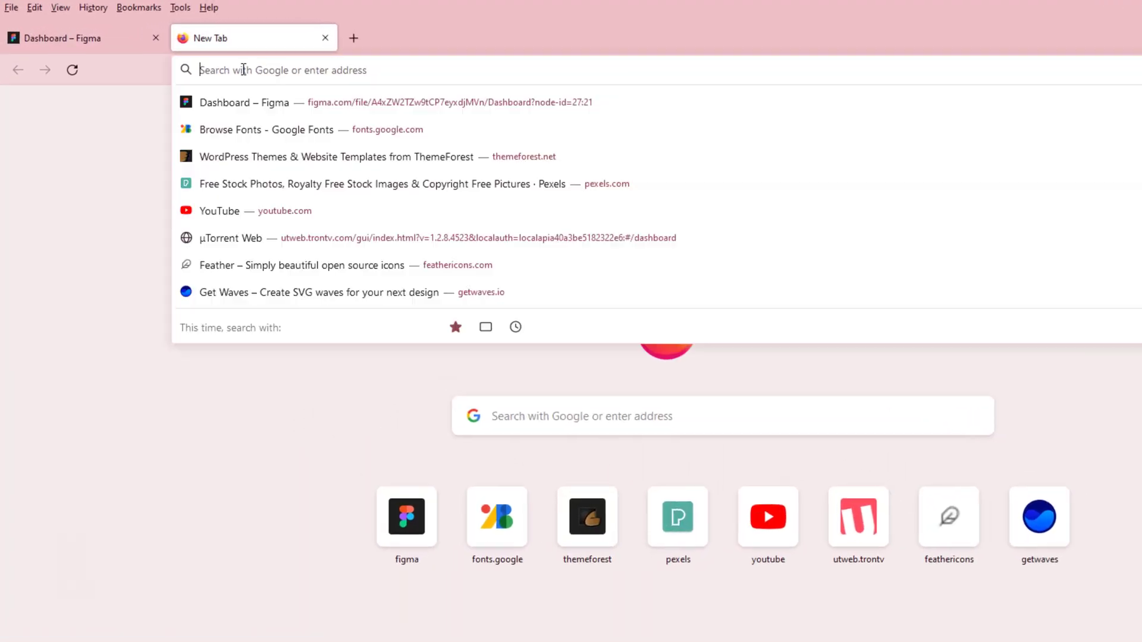
pyautogui.write('figma.com/')
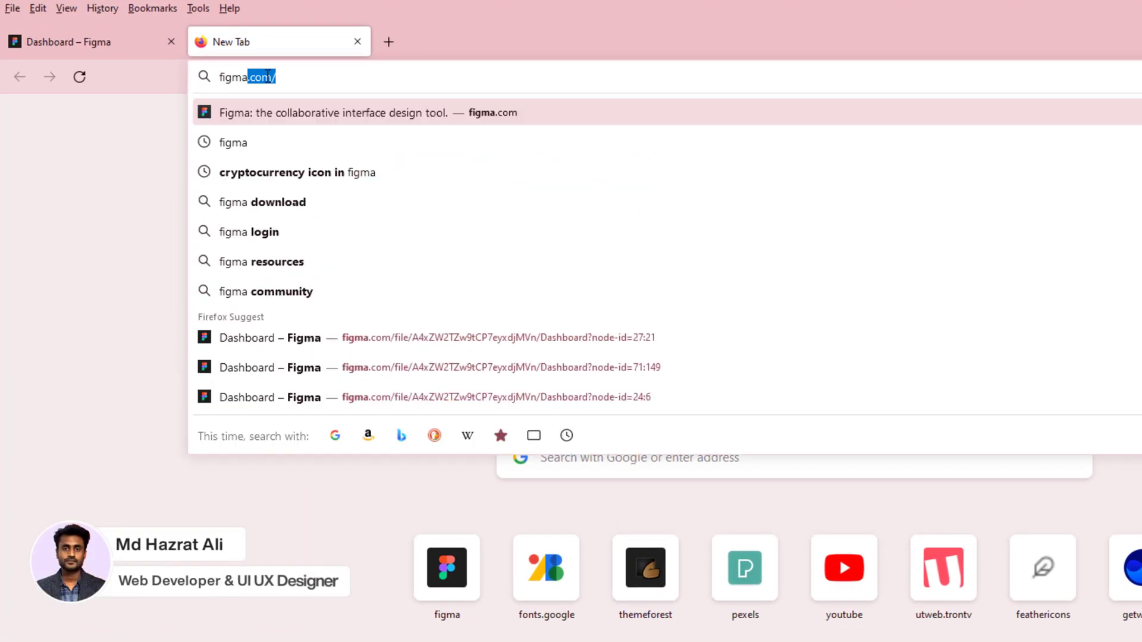
pyautogui.press('Right')
pyautogui.write('down')
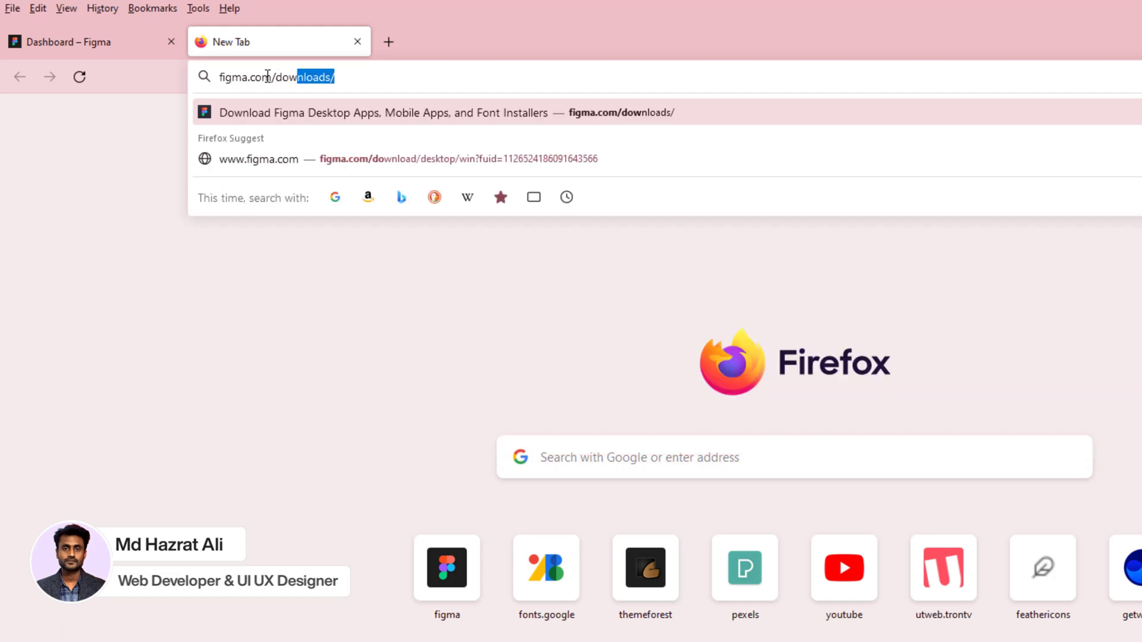
pyautogui.press('Return')
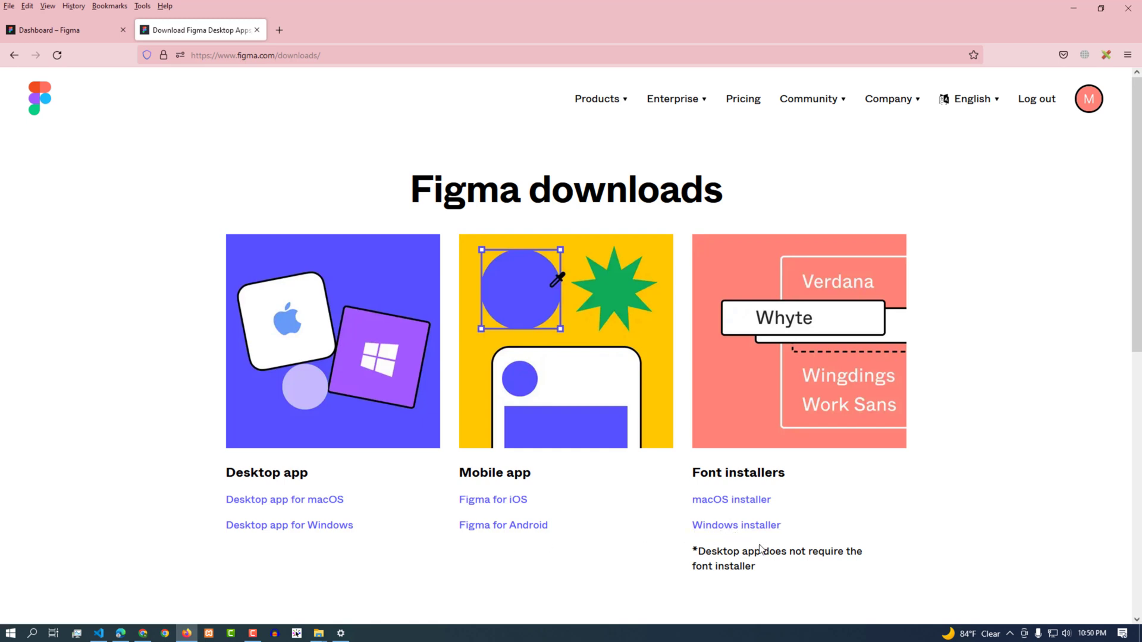
# Download the Windows font installer and install Figma Agent to the default folder.
pyautogui.click(718, 529)
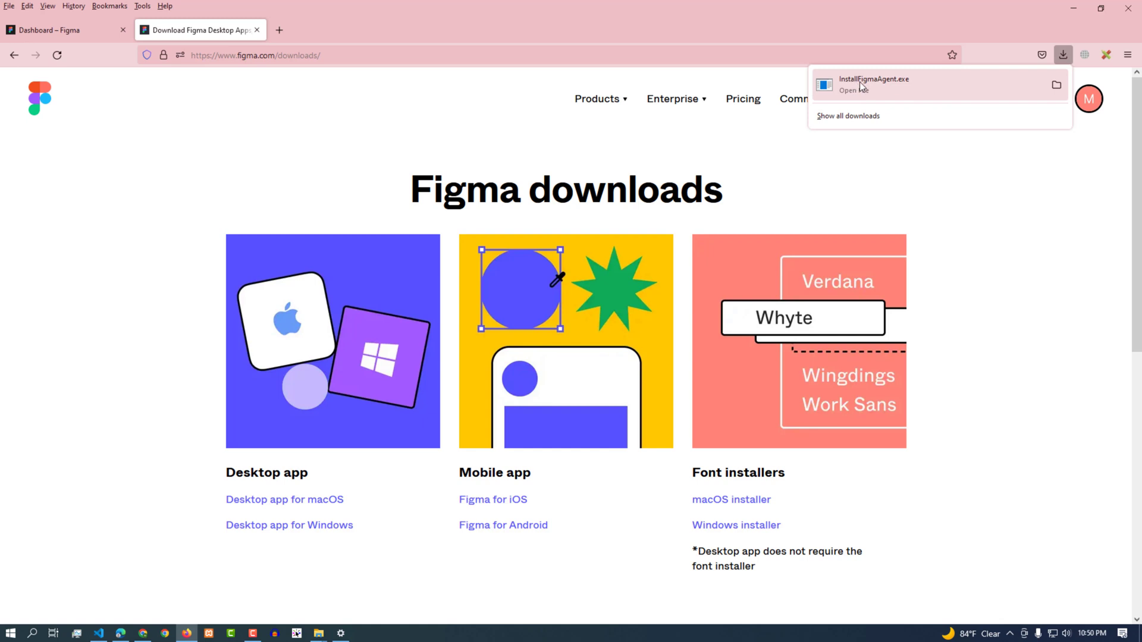
pyautogui.click(1038, 89)
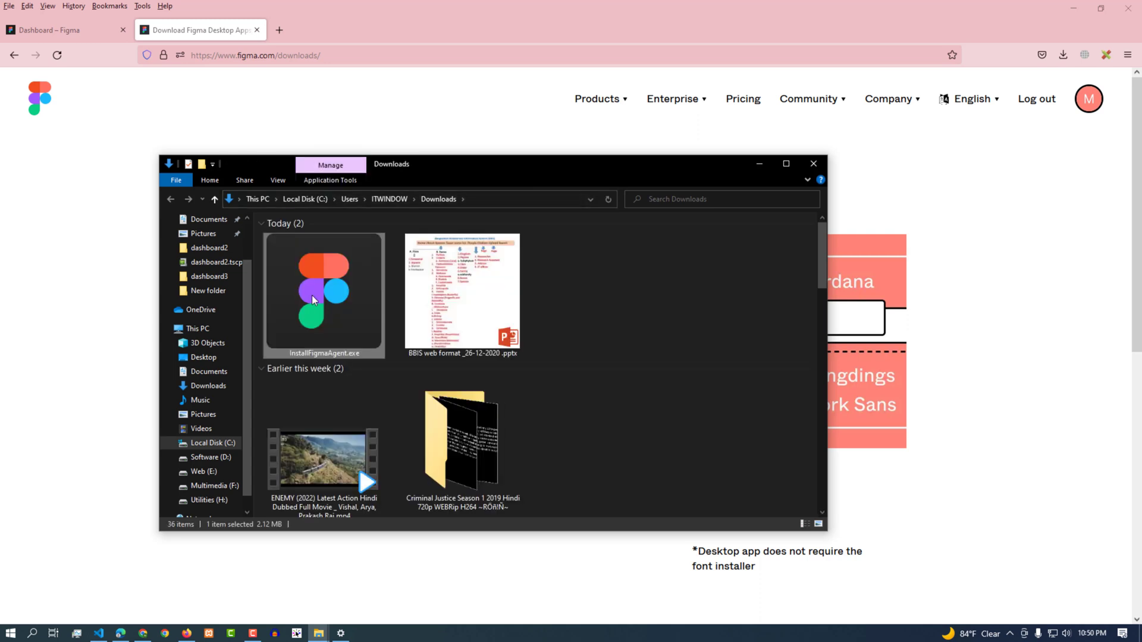
pyautogui.doubleClick(465, 302)
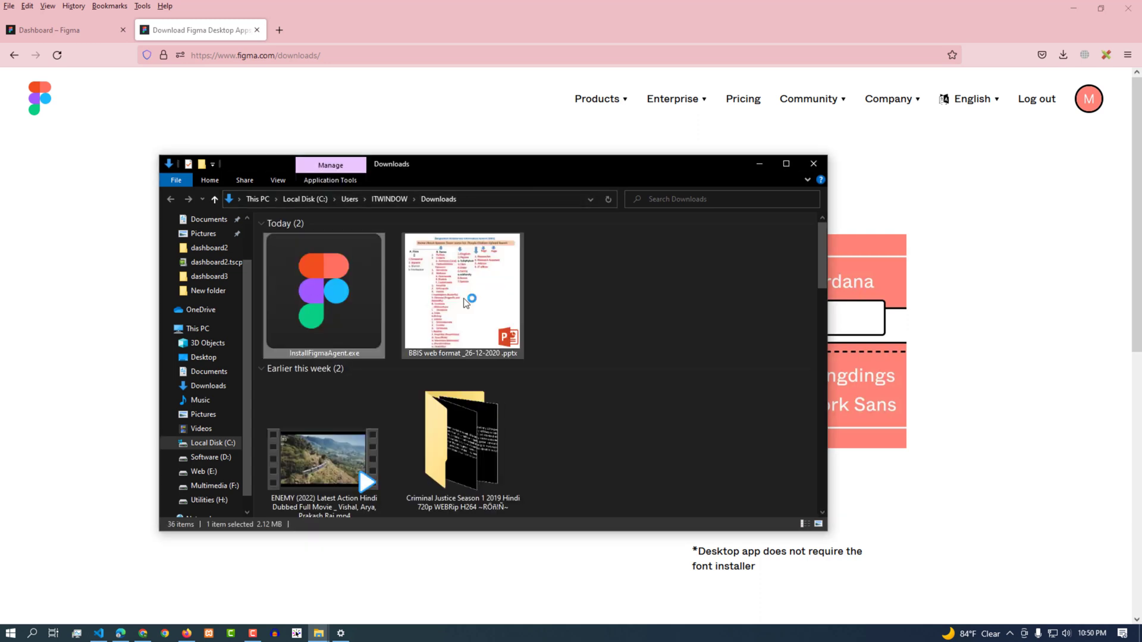
pyautogui.click(760, 164)
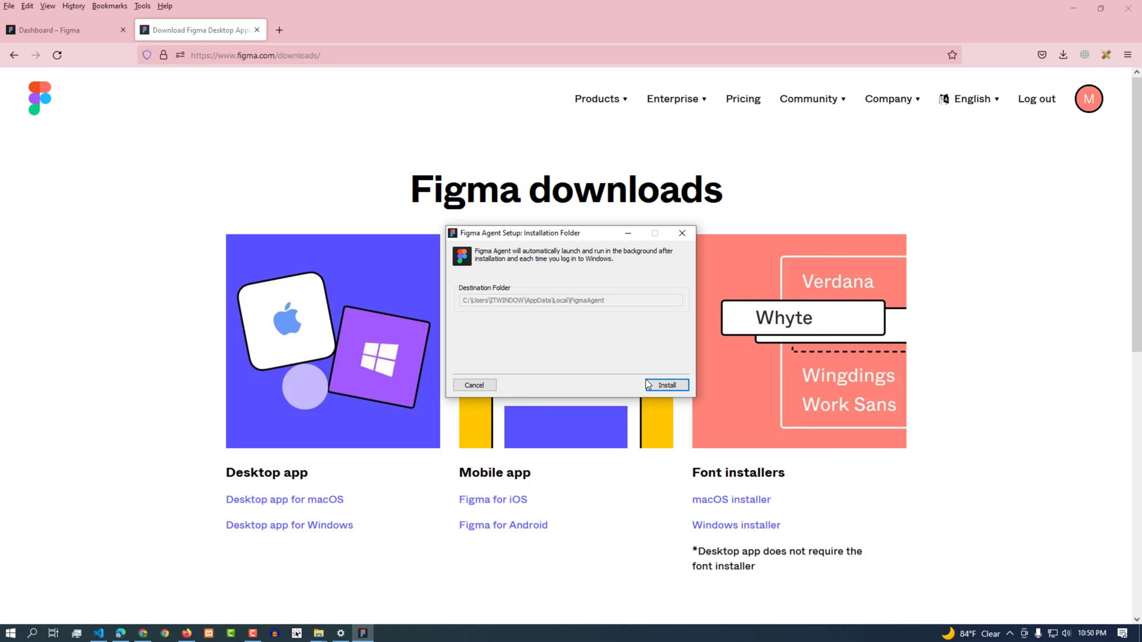
pyautogui.click(663, 385)
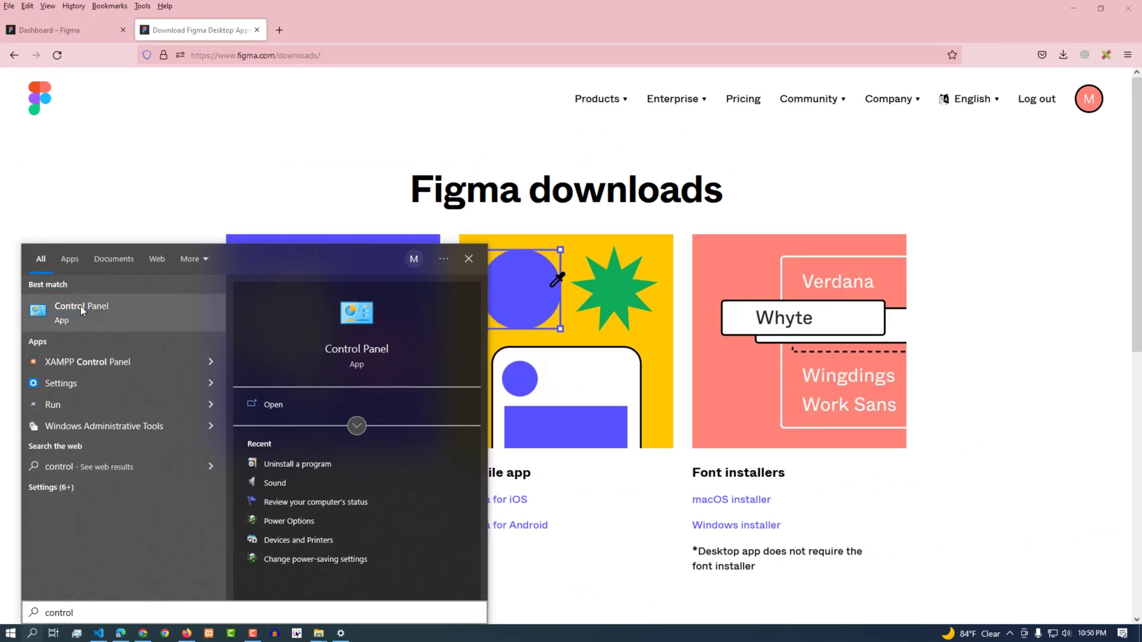
# Open Control Panel's installed programs list to check for Figma Agent.
pyautogui.click(86, 274)
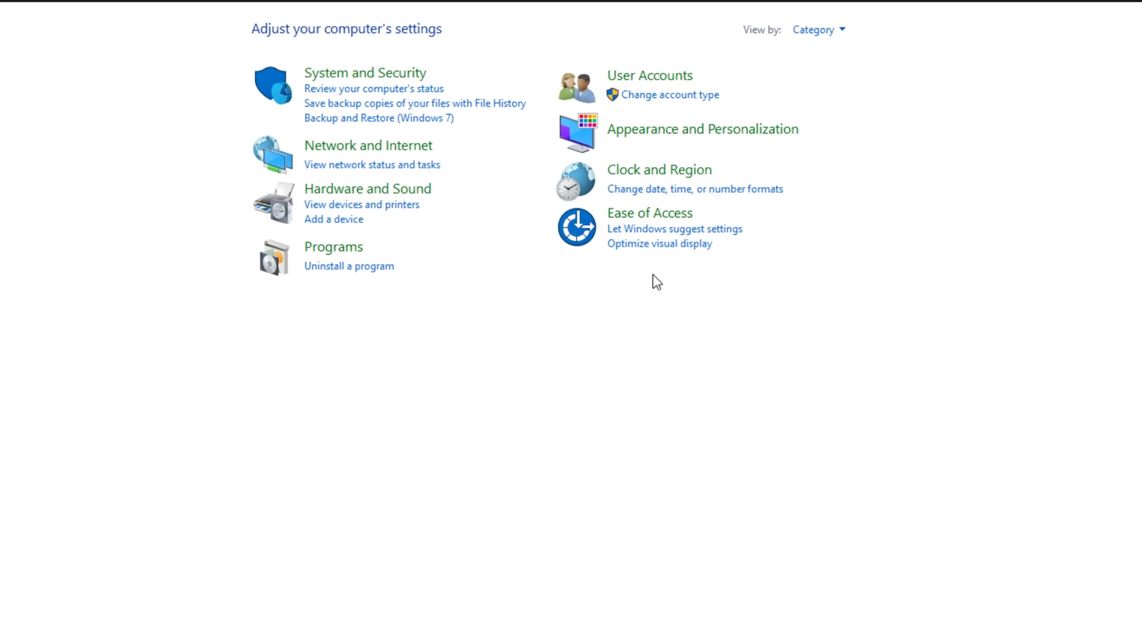
pyautogui.click(386, 267)
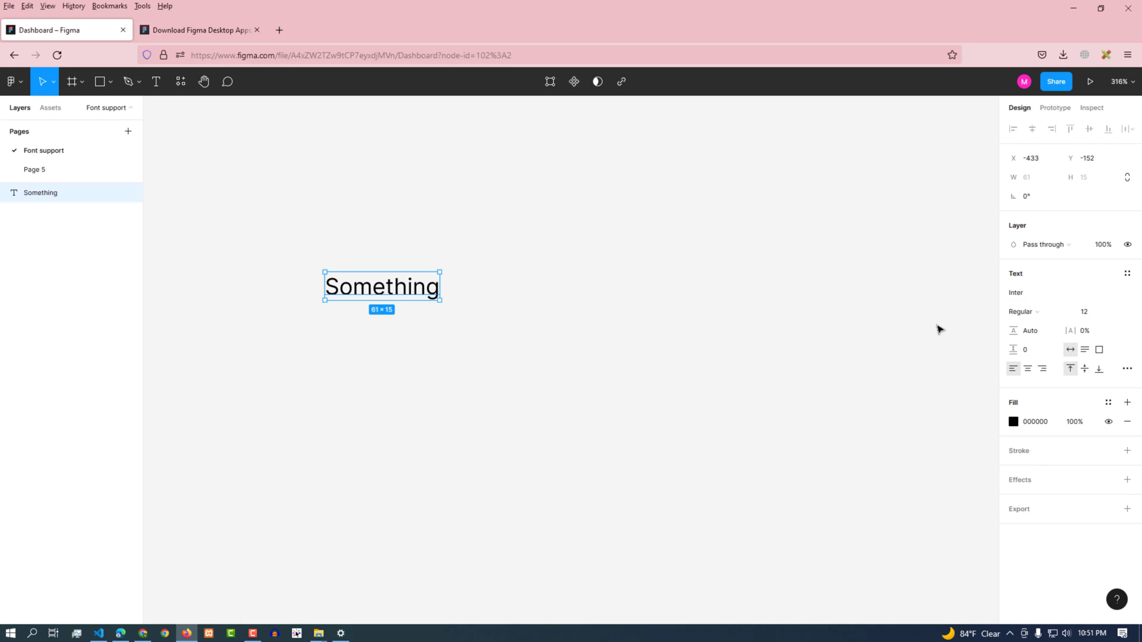
pyautogui.click(1129, 295)
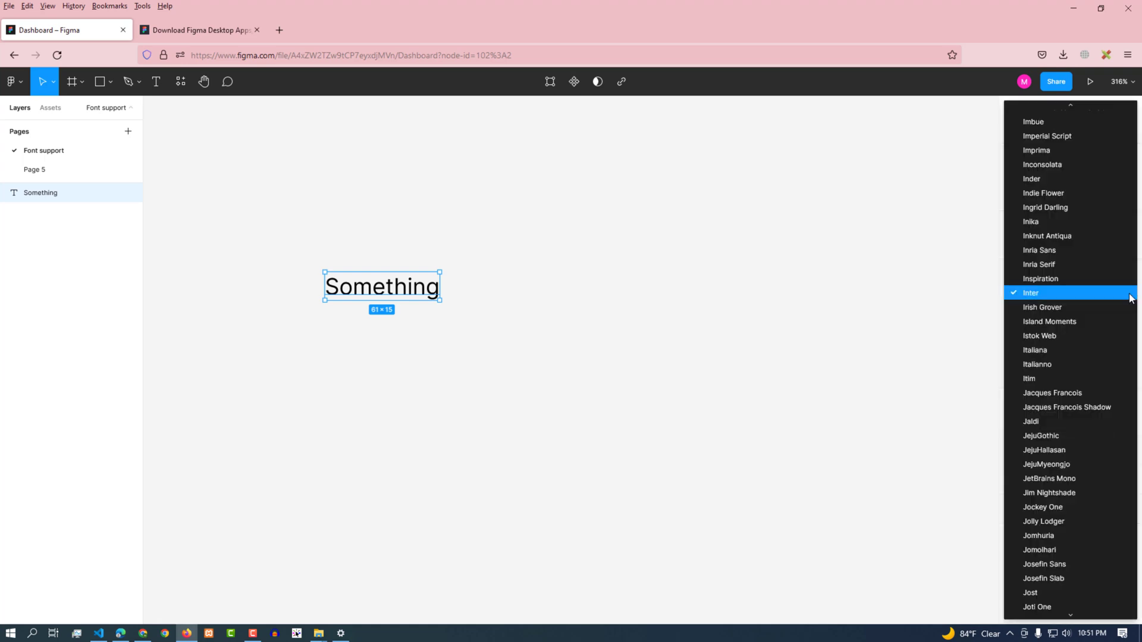
pyautogui.scroll(-1, 1064, 351)
pyautogui.scroll(1, 1068, 344)
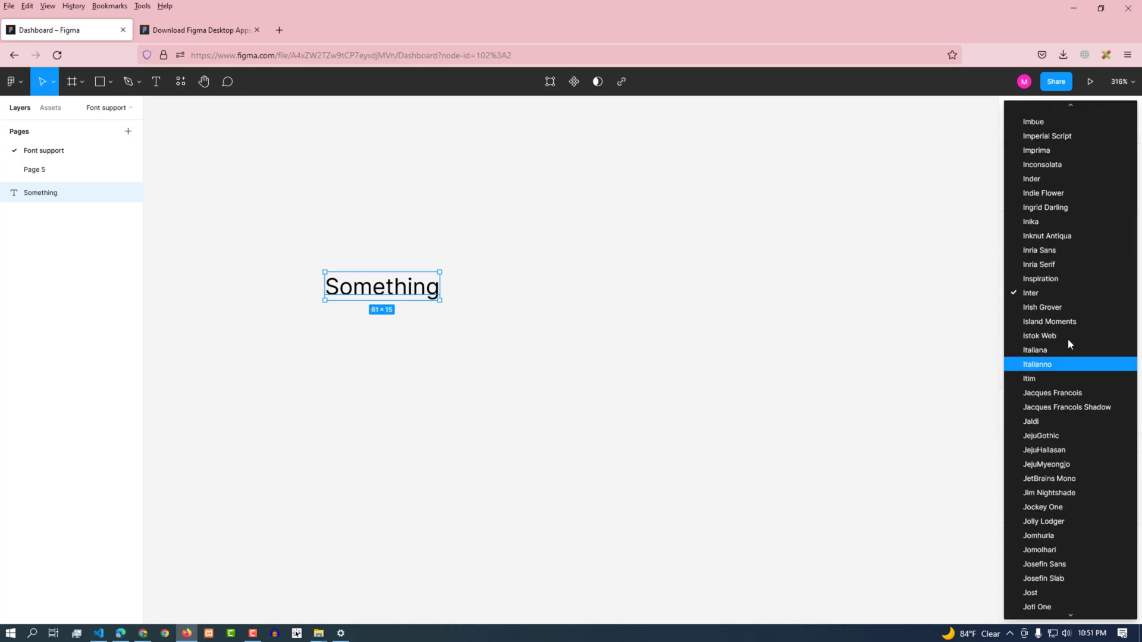
pyautogui.scroll(10, 1069, 344)
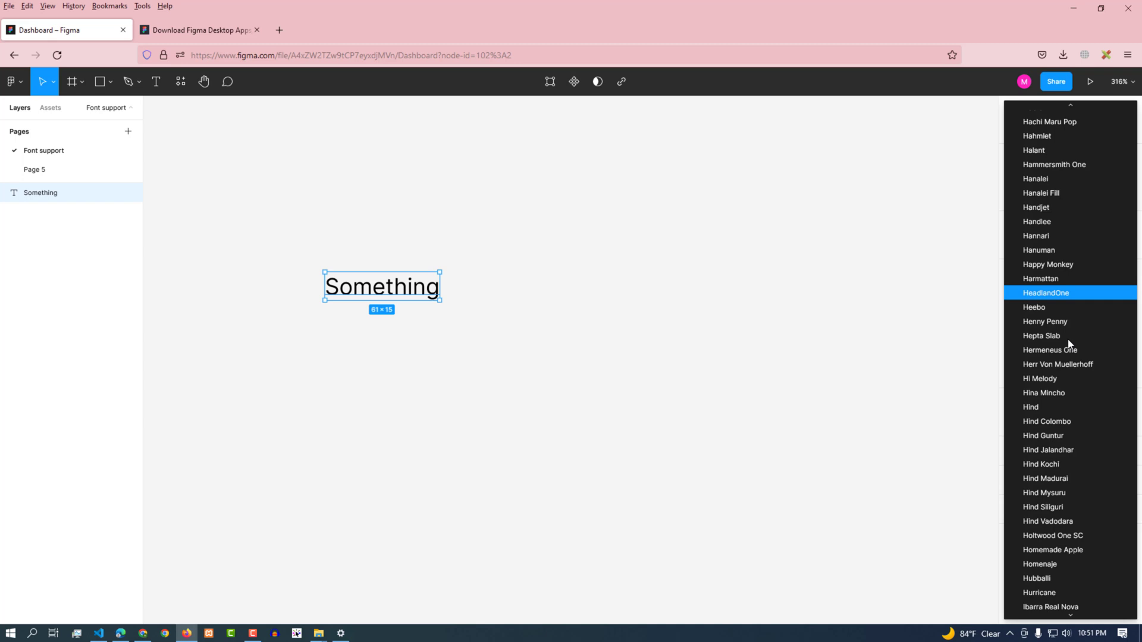
pyautogui.scroll(-2, 1070, 381)
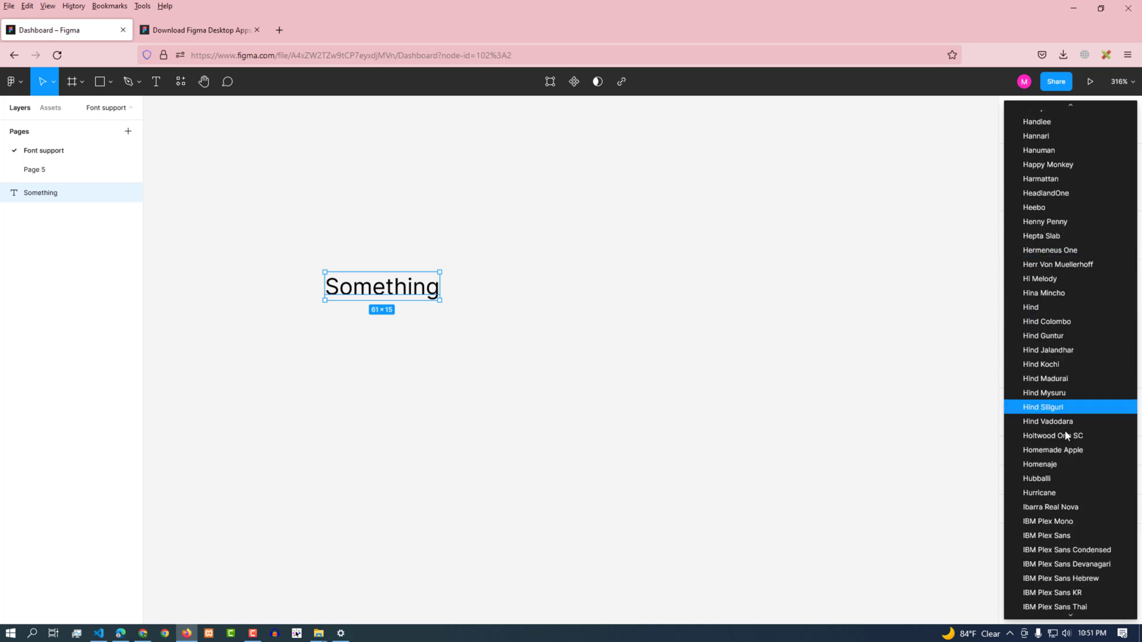
pyautogui.scroll(6, 1067, 435)
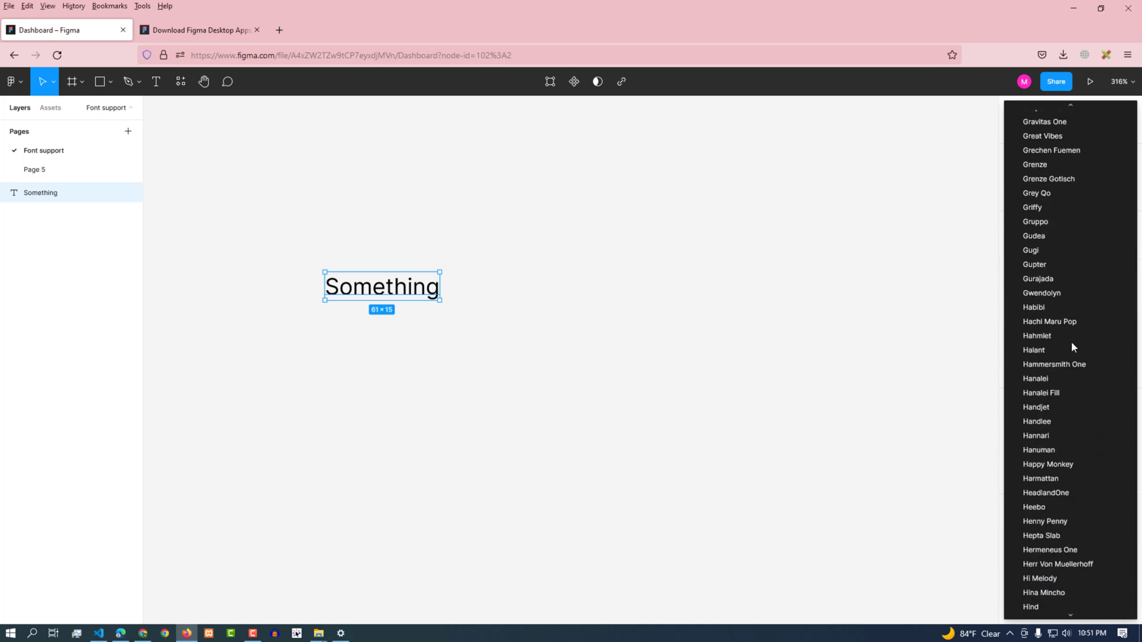
pyautogui.press('Escape')
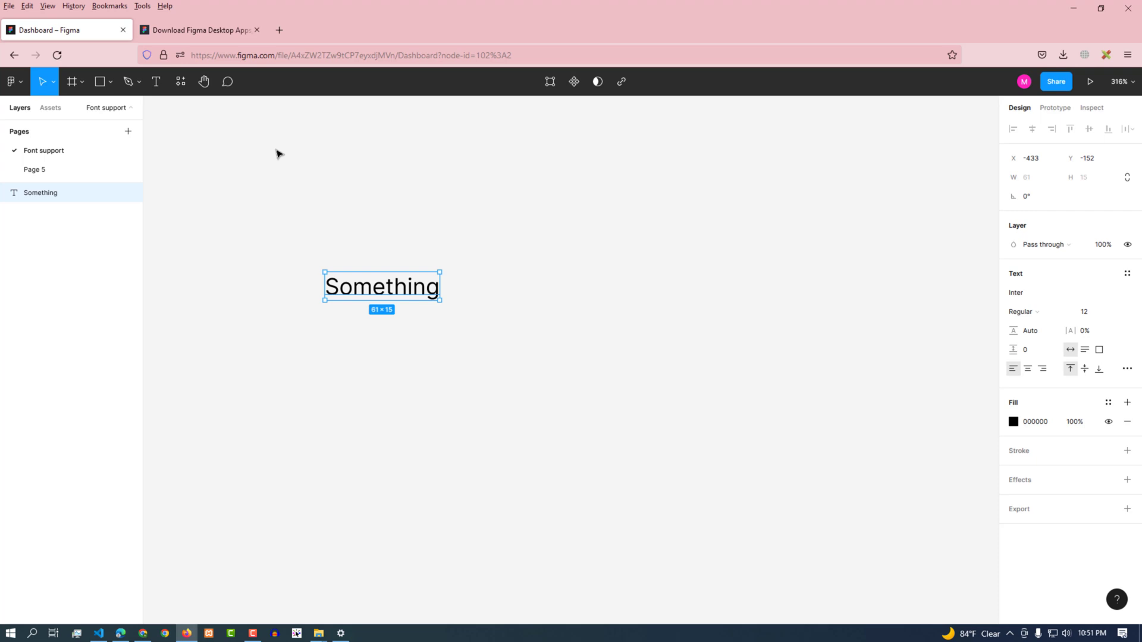
pyautogui.click(173, 146)
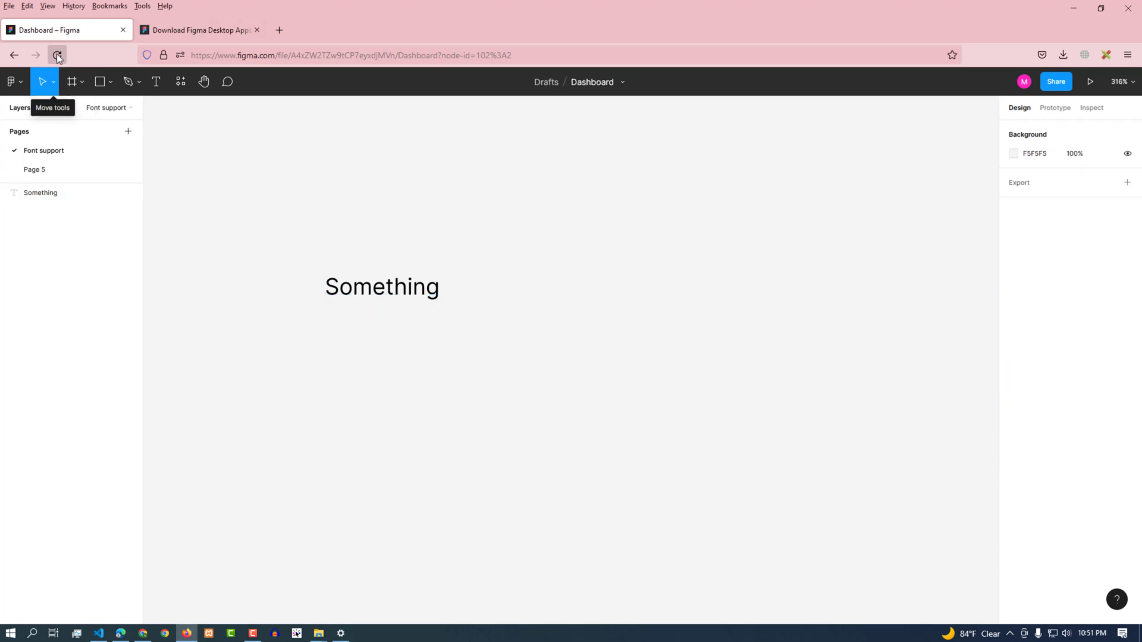
# Reload the Figma Dashboard file in Firefox to refresh the available fonts.
pyautogui.click(56, 55)
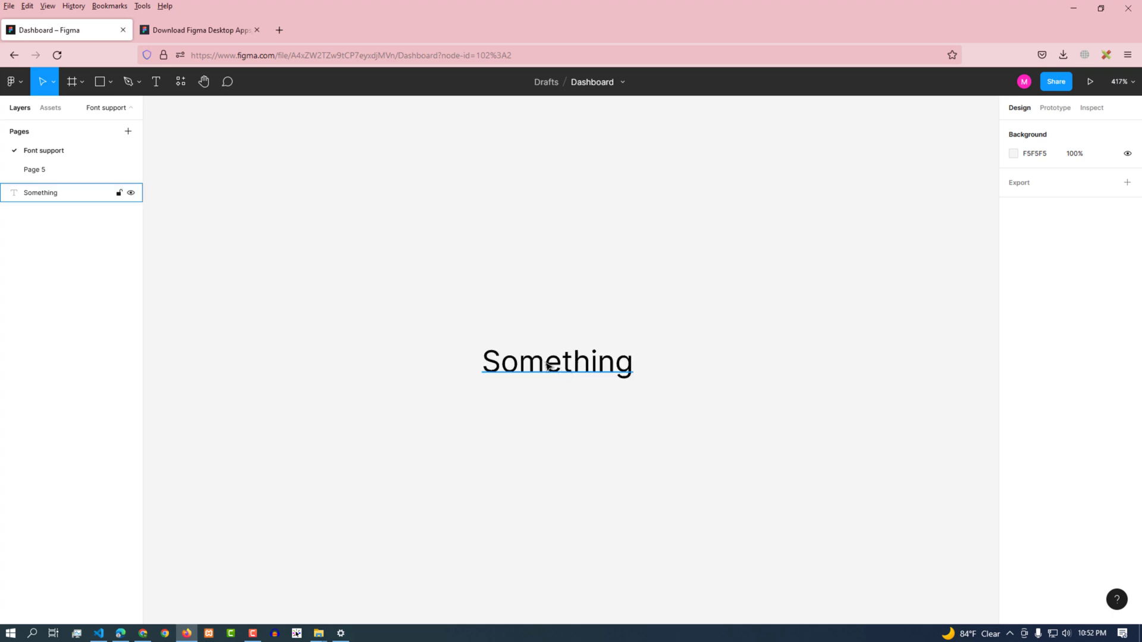
# Select all the 'Something' text and change its font to Helvetica Now Display.
pyautogui.click(556, 370)
pyautogui.doubleClick(591, 376)
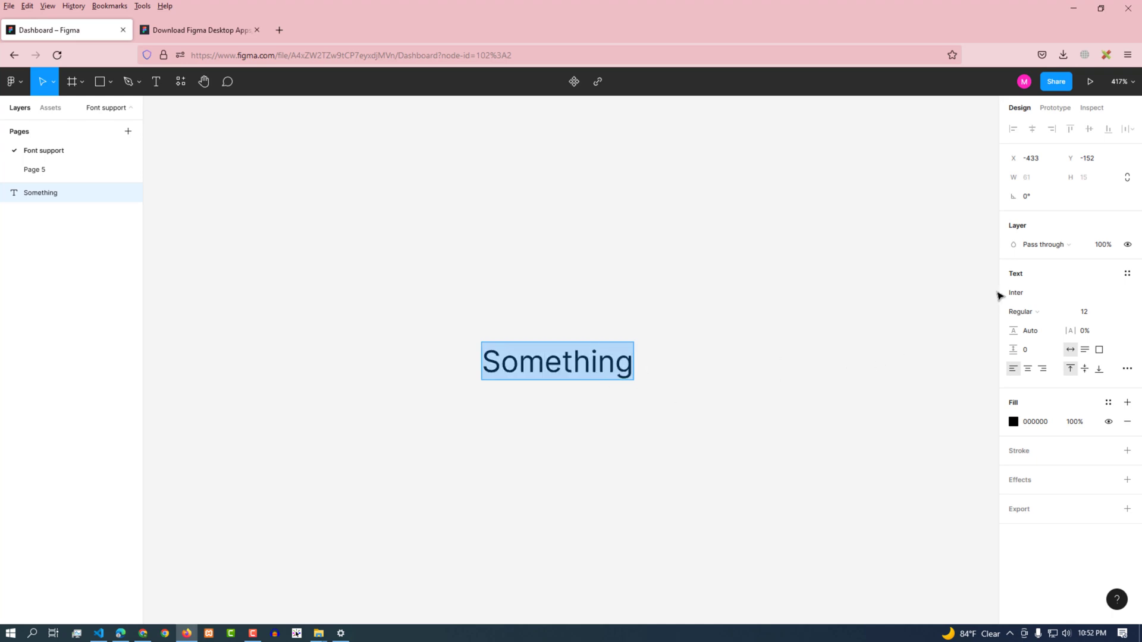
pyautogui.click(1131, 299)
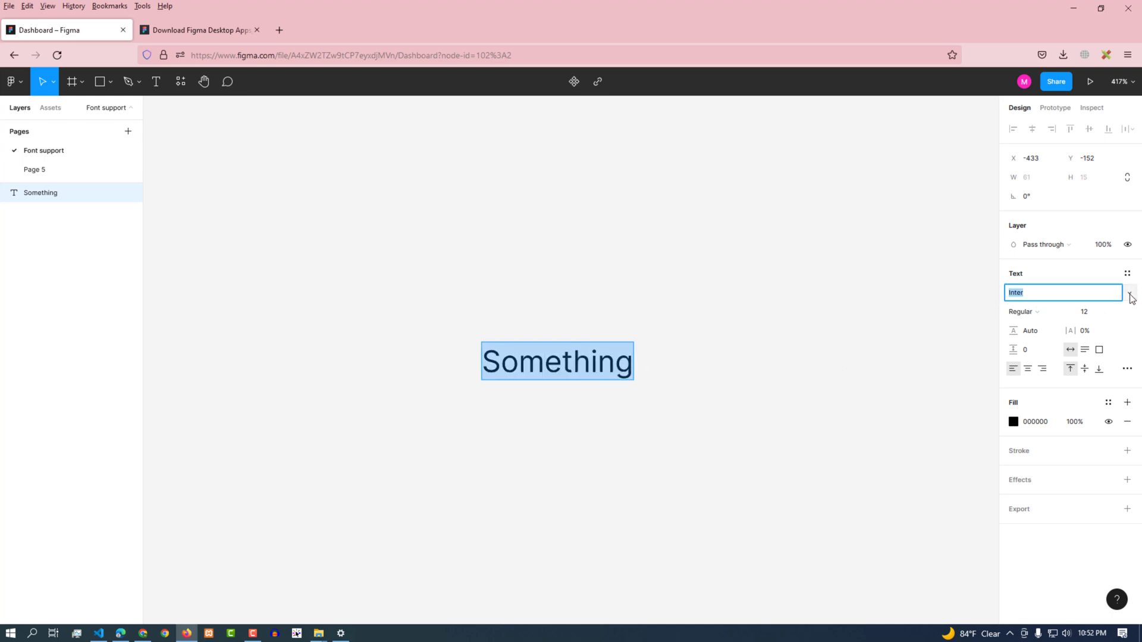
pyautogui.click(1131, 300)
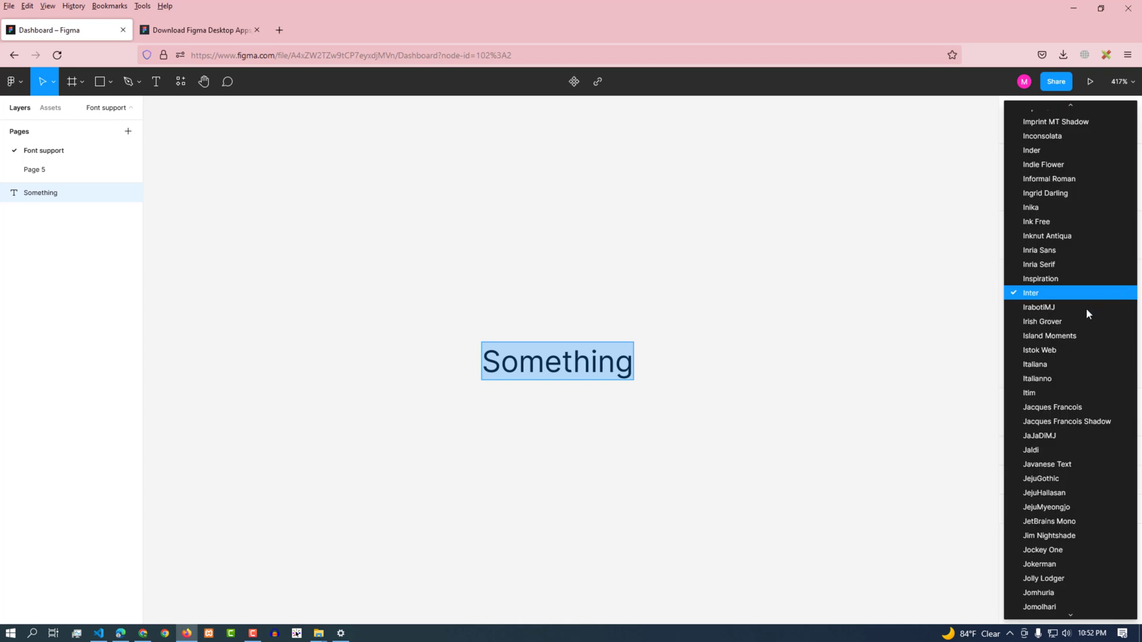
pyautogui.scroll(10, 1079, 318)
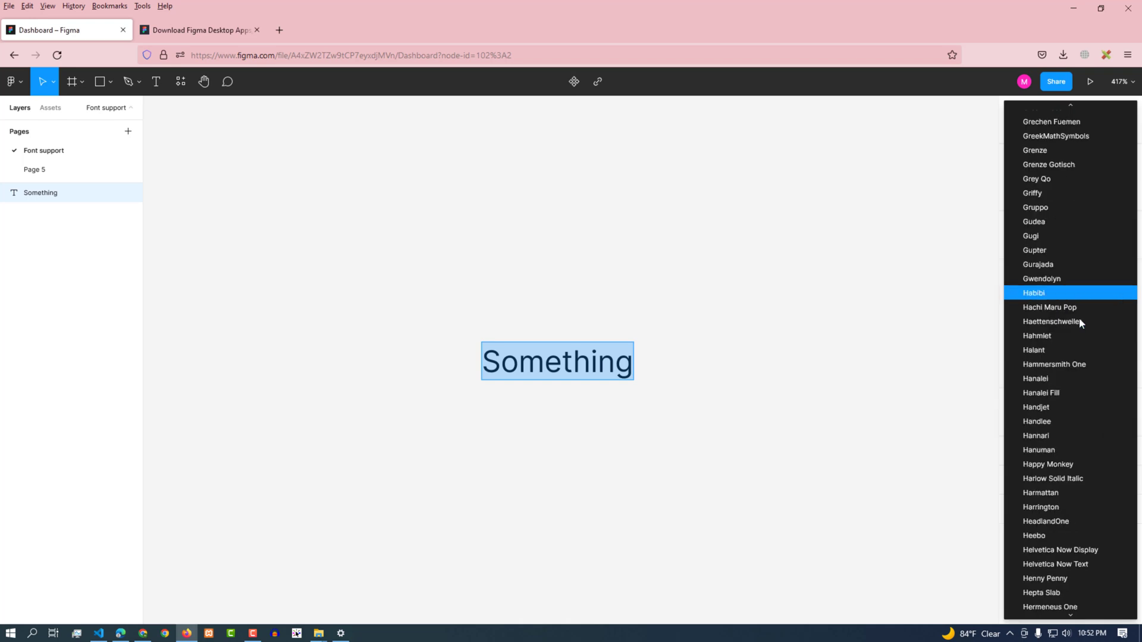
pyautogui.scroll(-3, 1079, 318)
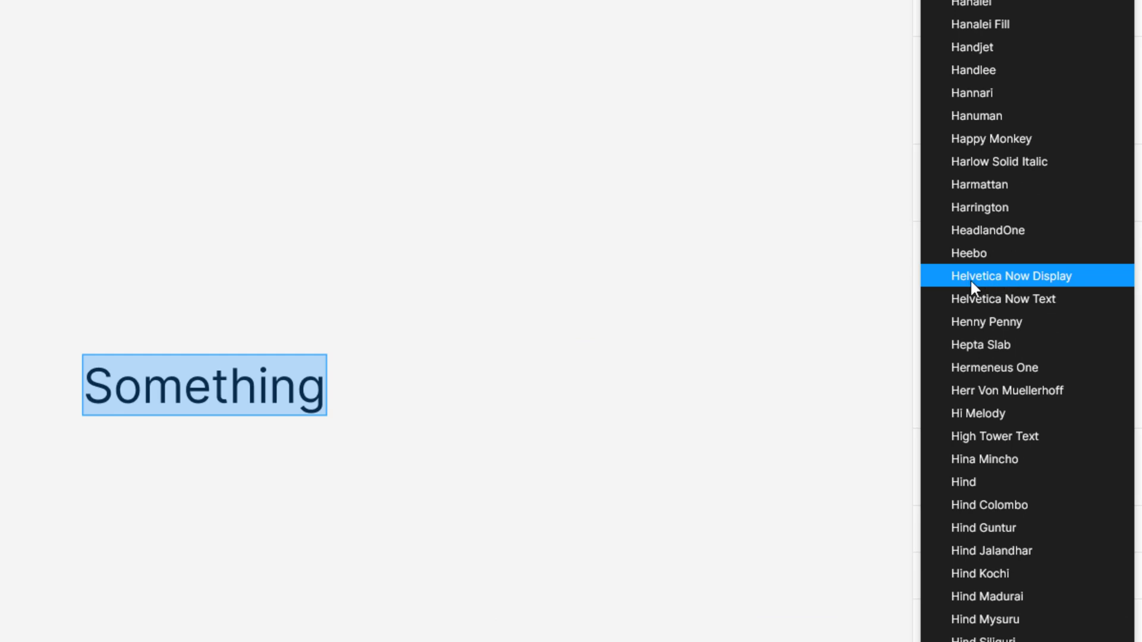
pyautogui.click(1032, 277)
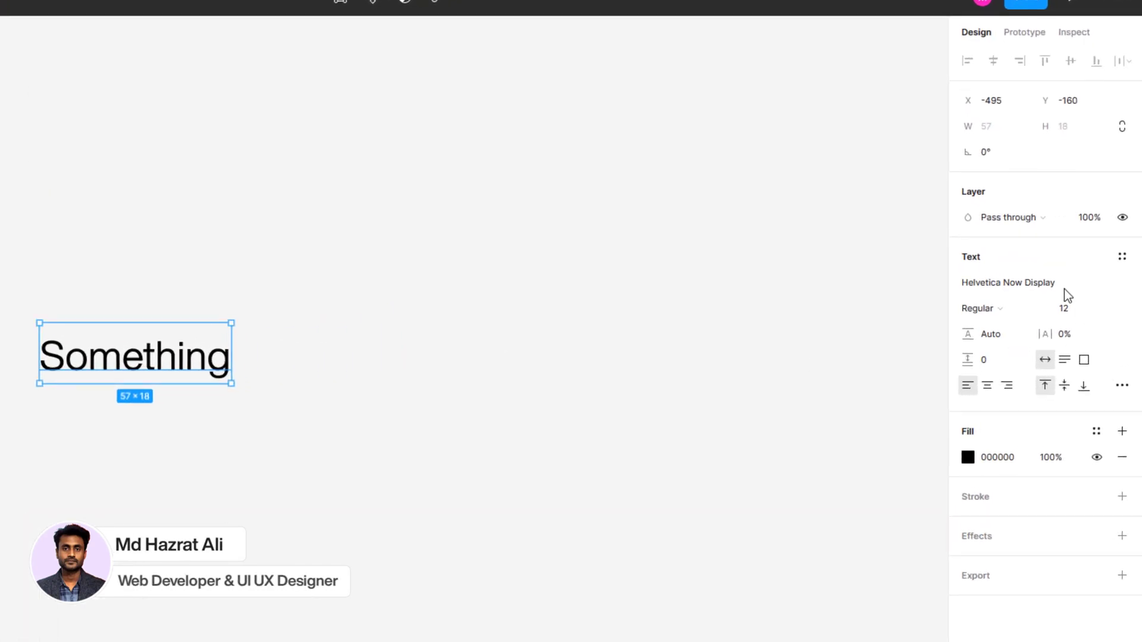
# Change the Helvetica Now Display weight to Bold and begin entering a font size of 20.
pyautogui.click(1125, 285)
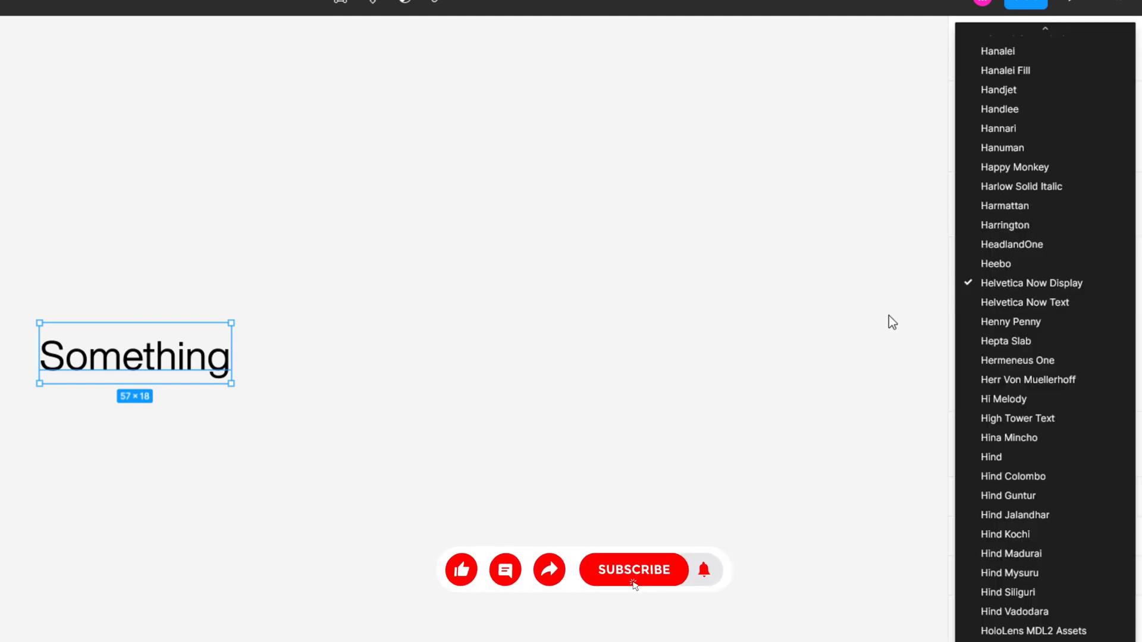
pyautogui.press('Escape')
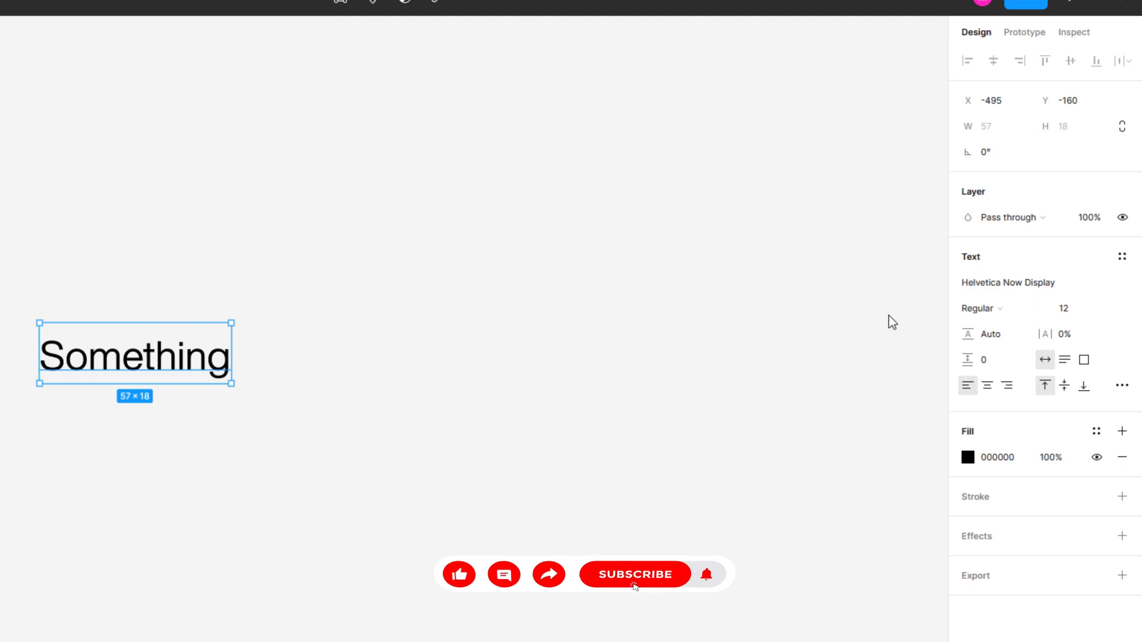
pyautogui.click(1008, 310)
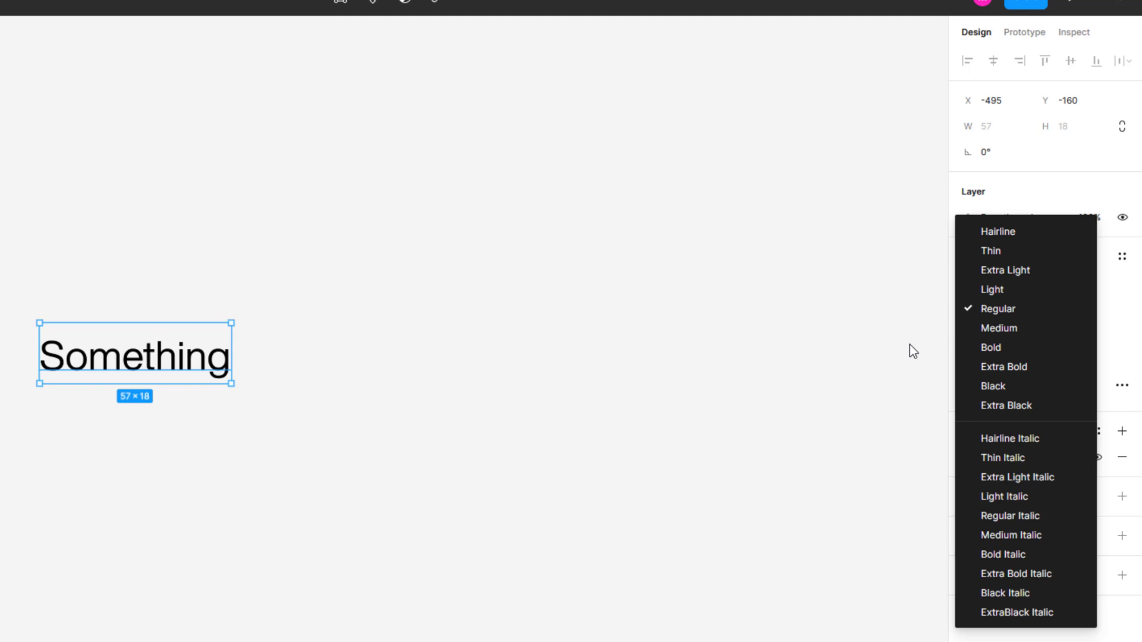
pyautogui.press('Escape')
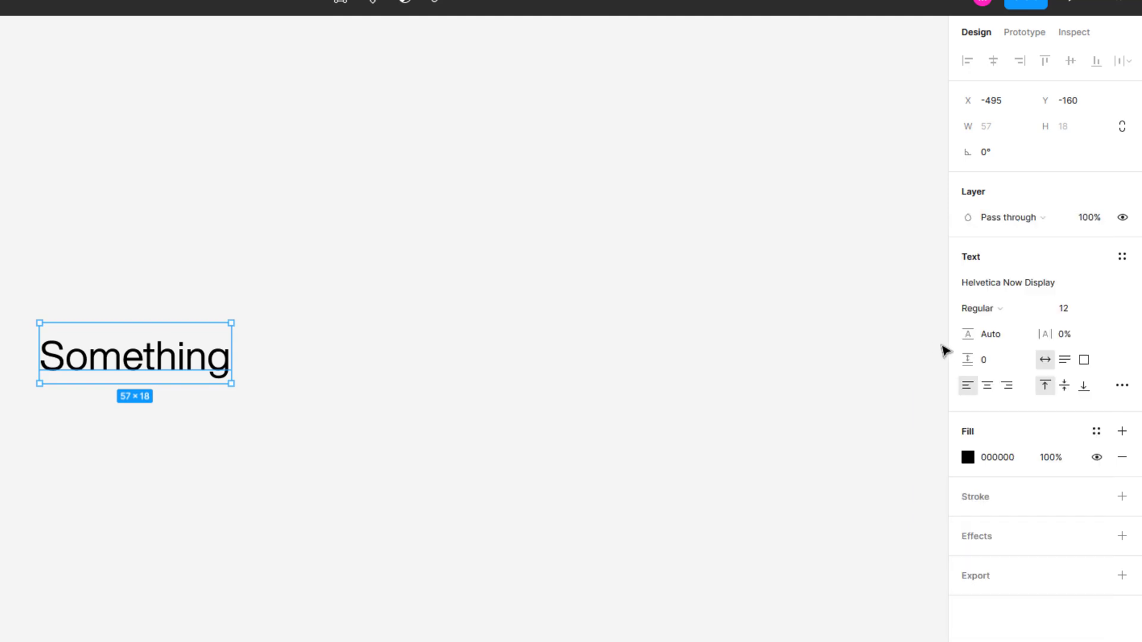
pyautogui.click(991, 315)
pyautogui.click(988, 347)
pyautogui.click(1082, 312)
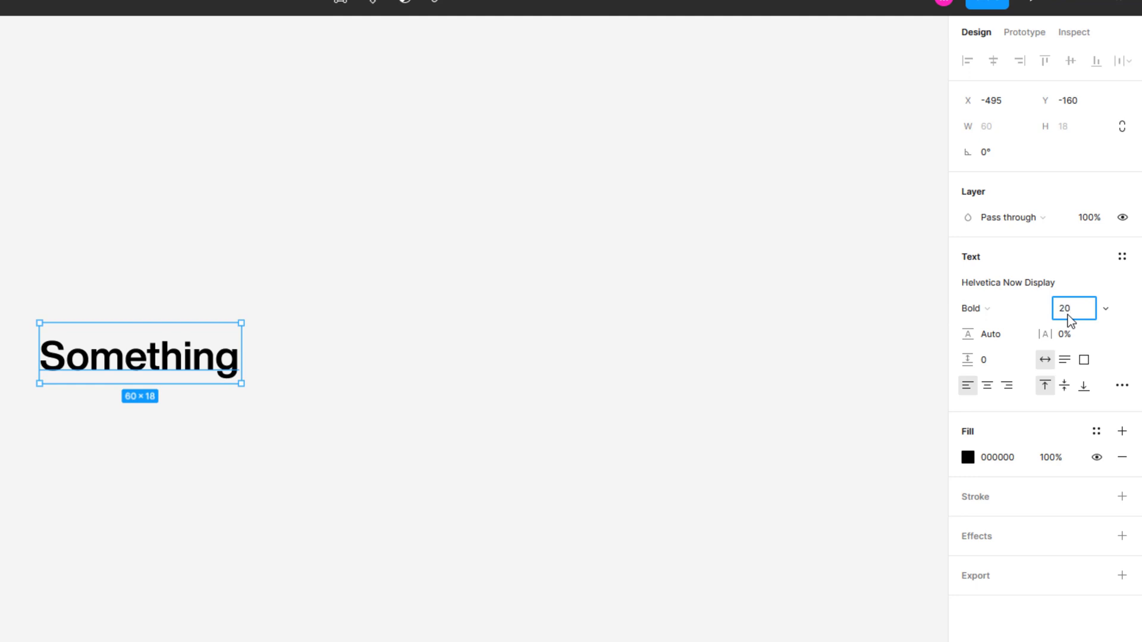
# Apply font size 20, then try line height 30 before returning it to Auto.
pyautogui.press('Return')
pyautogui.click(1004, 341)
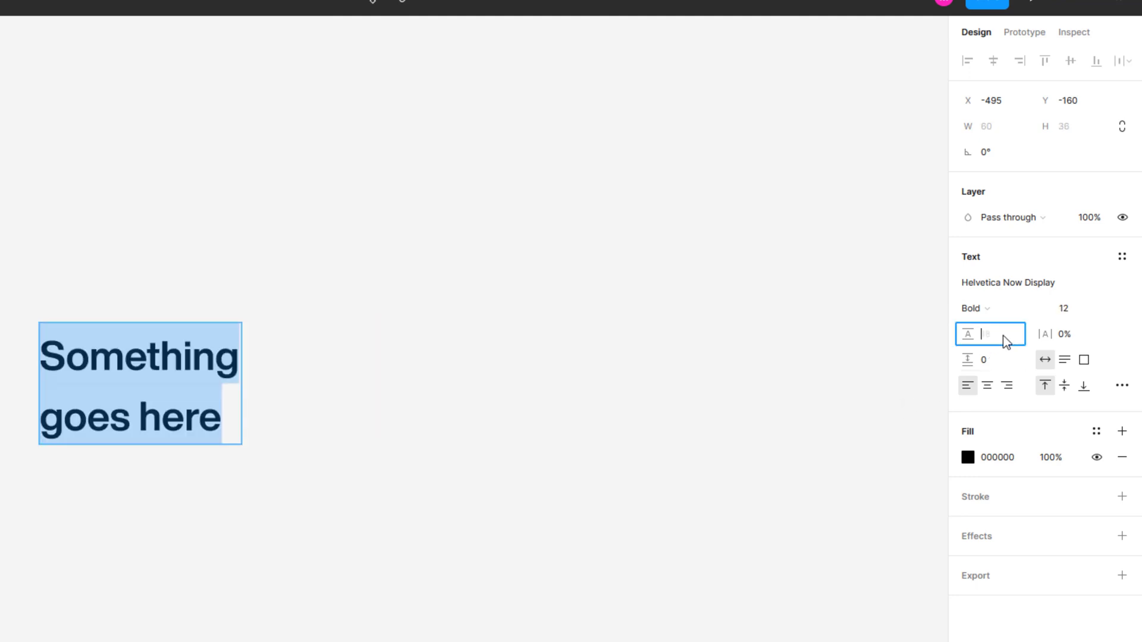
pyautogui.press('Up')
pyautogui.press('Up')
pyautogui.press('Up')
pyautogui.press('Up')
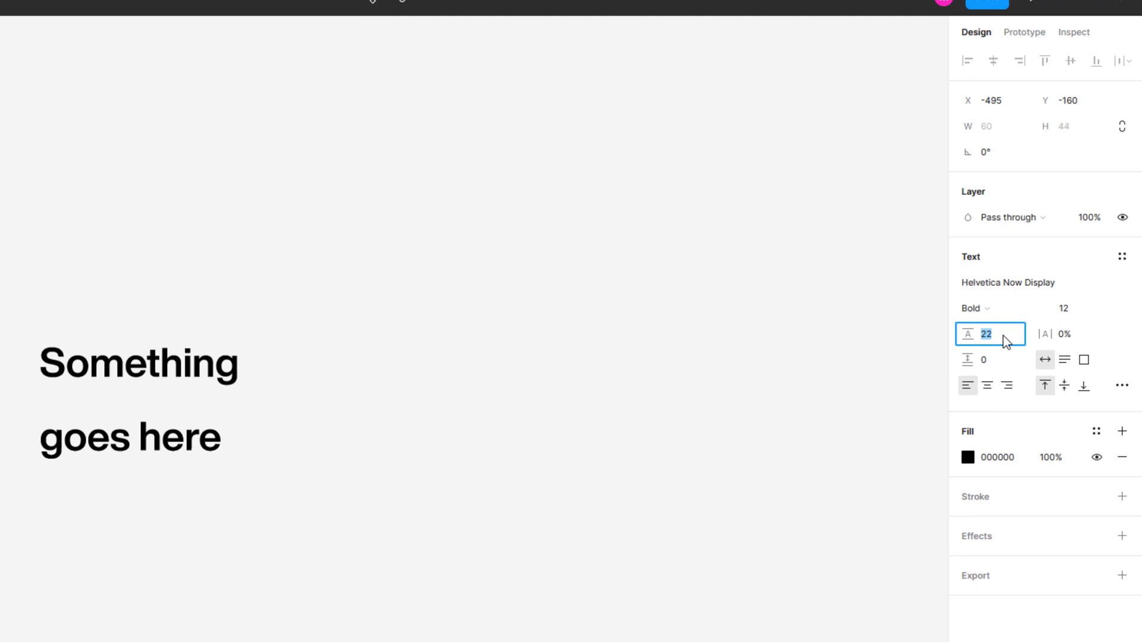
pyautogui.press('Up')
pyautogui.press('Up')
pyautogui.press('Up')
pyautogui.press('Up')
pyautogui.press('Up')
pyautogui.press('Up')
pyautogui.press('Up')
pyautogui.press('Up')
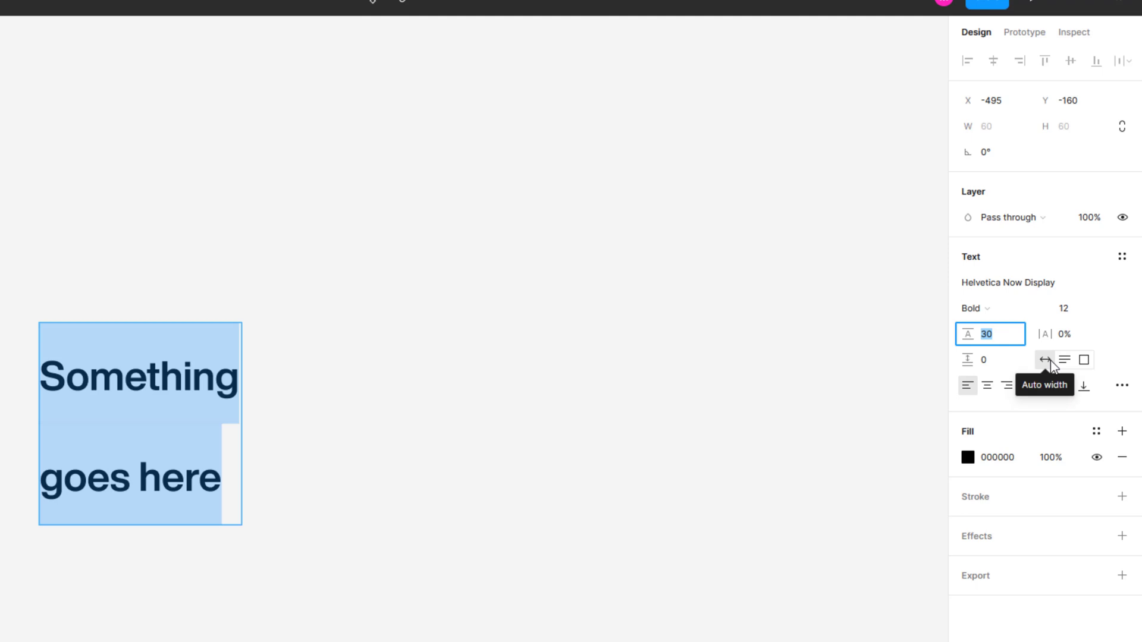
pyautogui.write('auto')
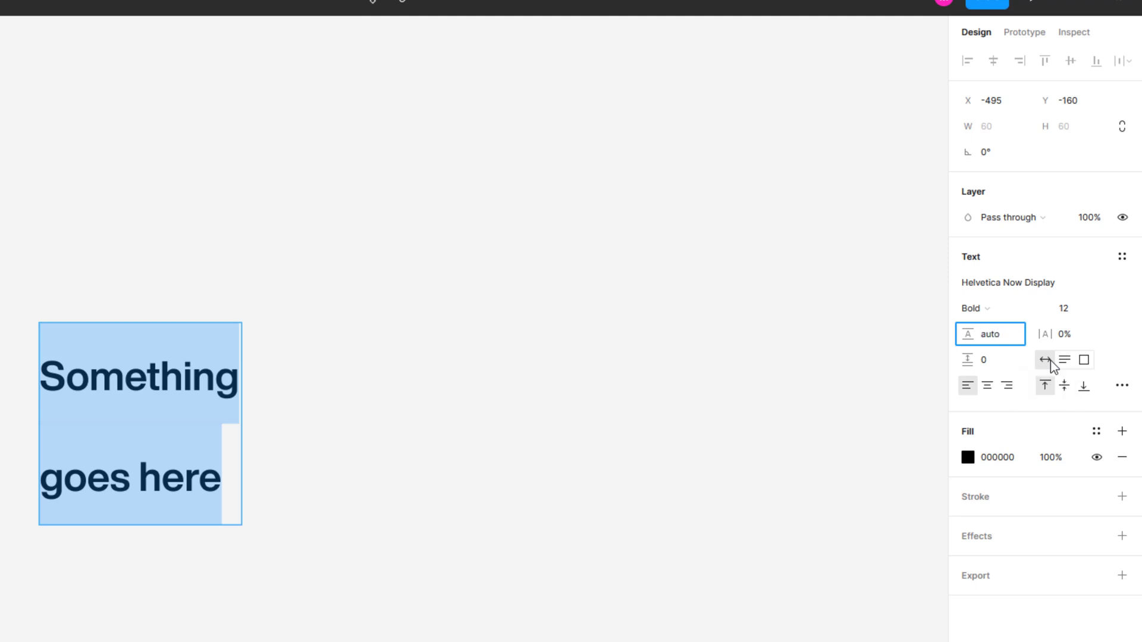
pyautogui.press('Return')
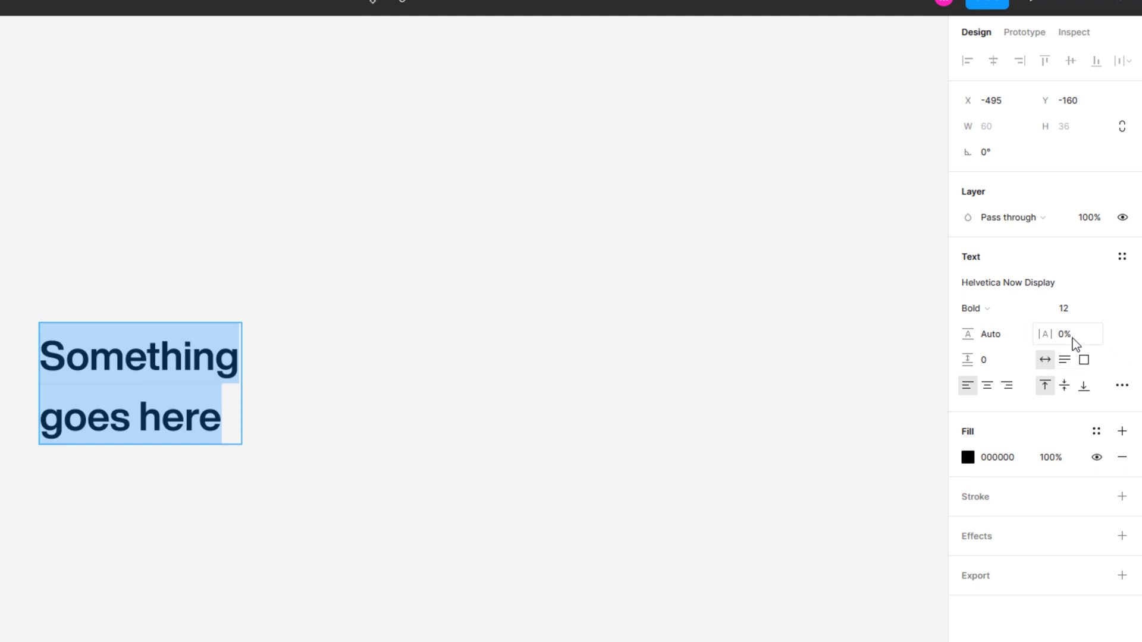
# Raise the letter spacing from 7% to 10%.
pyautogui.click(1072, 338)
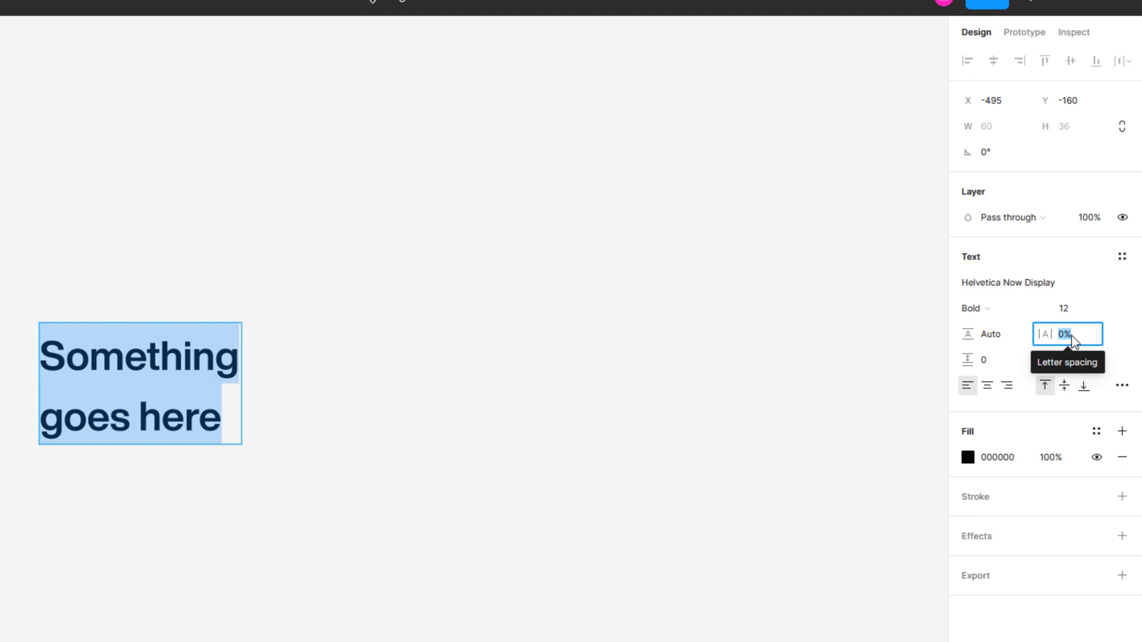
pyautogui.press('Up')
pyautogui.press('Up')
pyautogui.press('Up')
pyautogui.press('Up')
pyautogui.press('Up')
pyautogui.press('Up')
pyautogui.press('Up')
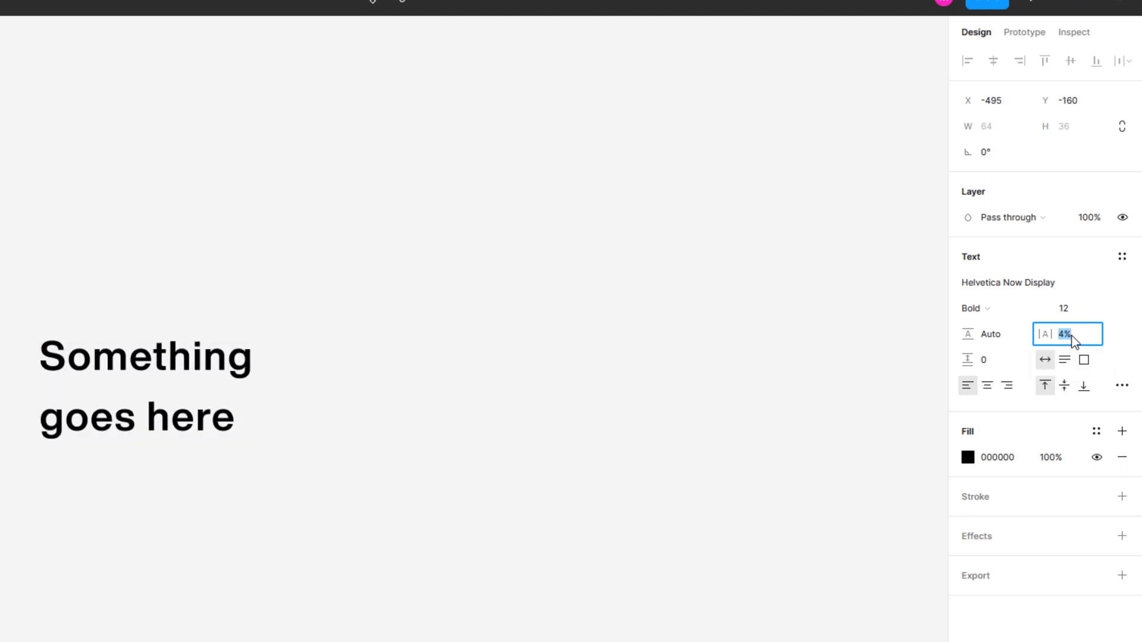
pyautogui.press('Up')
pyautogui.press('Up')
pyautogui.press('Up')
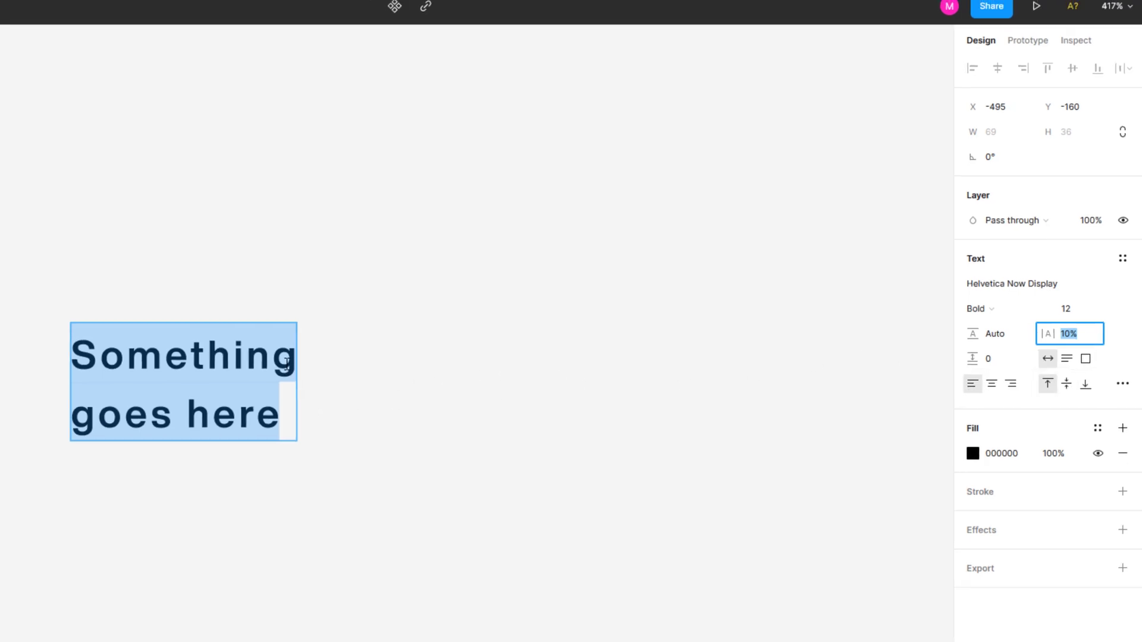
# Join the phrase onto one line, then try narrowing and squashing the box, undoing both.
pyautogui.press('Escape')
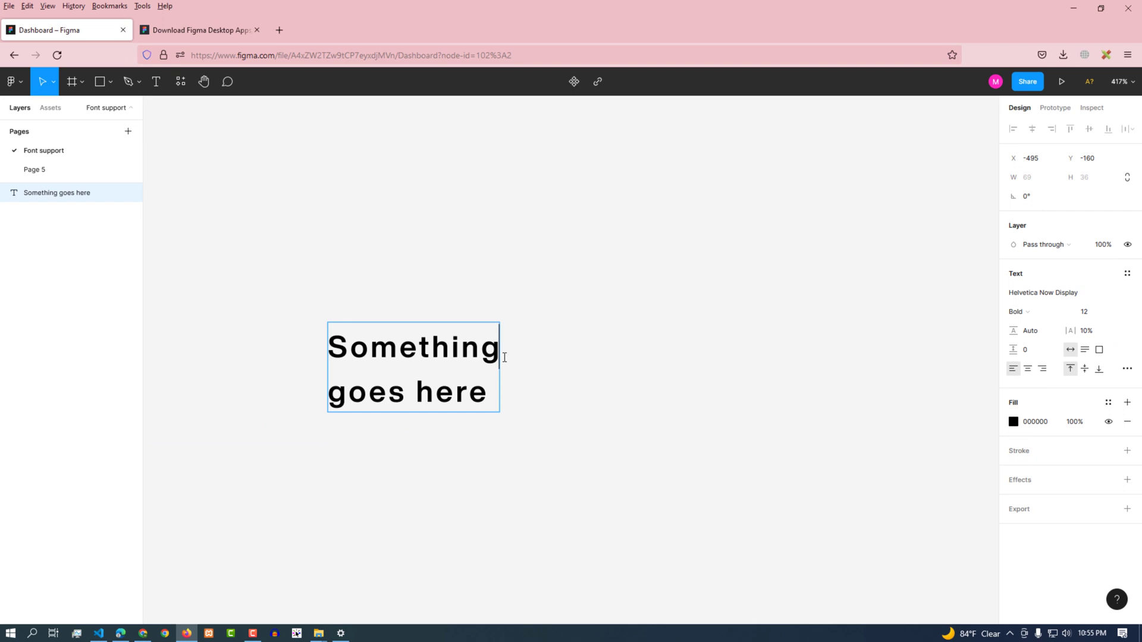
pyautogui.press('Delete')
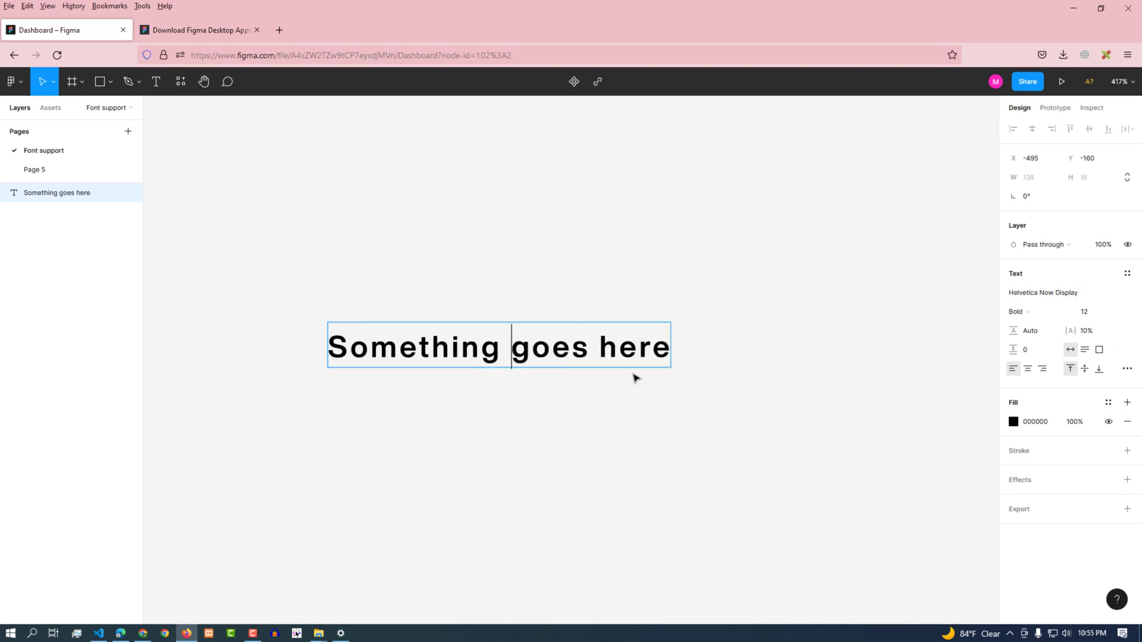
pyautogui.press('Escape')
pyautogui.moveTo(657, 339); pyautogui.dragTo(597, 342)
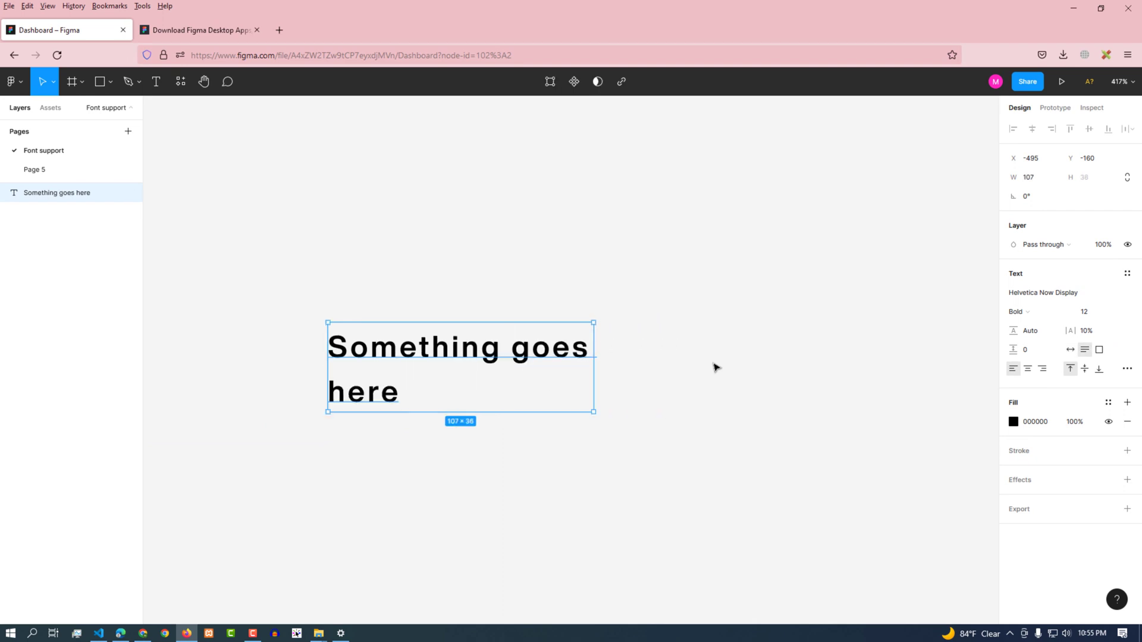
pyautogui.hotkey('ctrl', 'z')
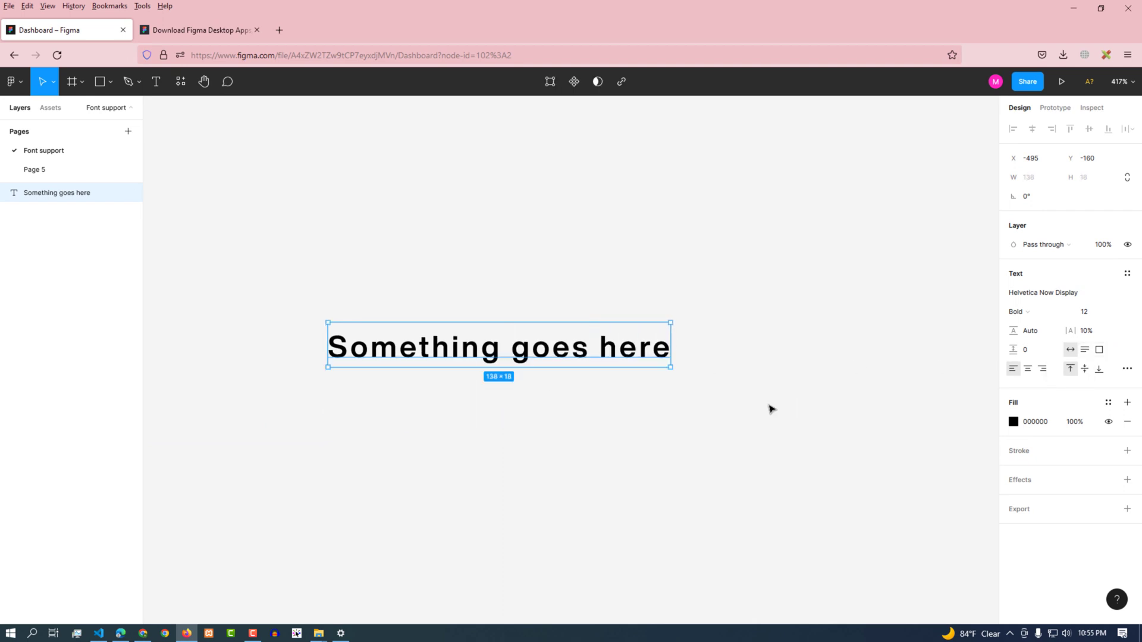
pyautogui.moveTo(542, 367); pyautogui.dragTo(541, 359)
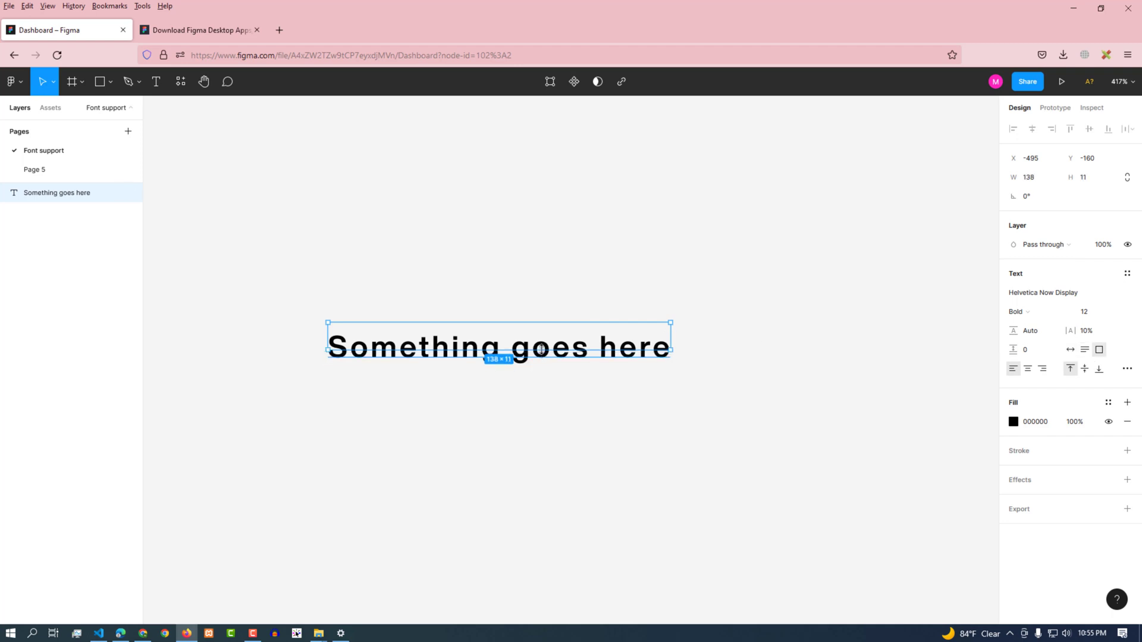
pyautogui.hotkey('ctrl', 'z')
pyautogui.hotkey('ctrl', 'z')
pyautogui.hotkey('ctrl', 'z')
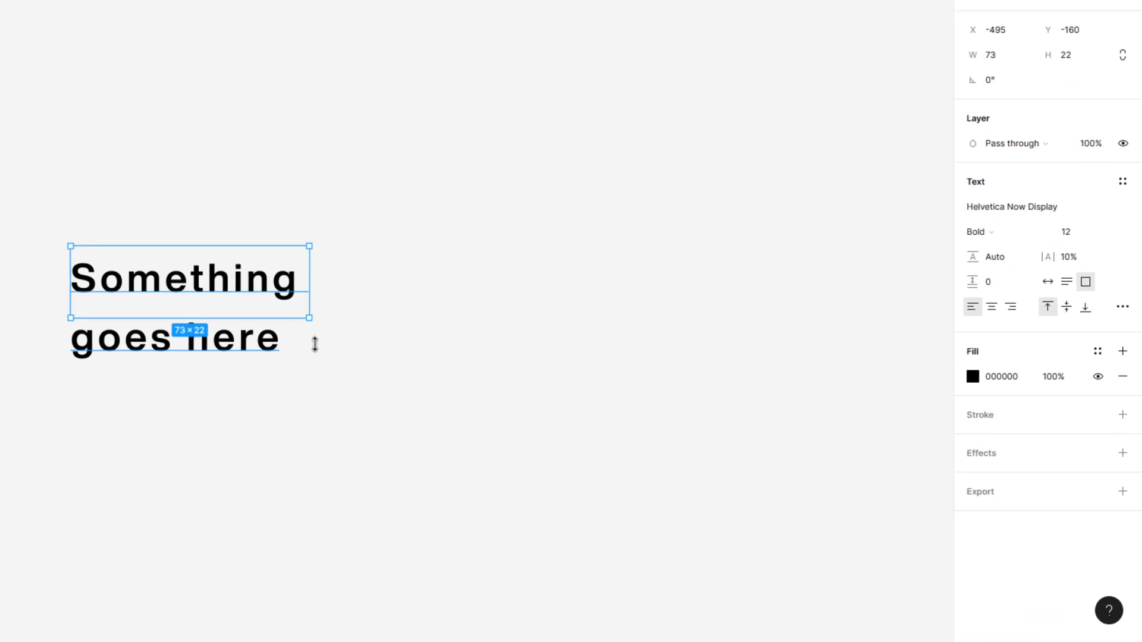
# Use auto height and widen the box to 114, then fix its size and narrow it so words wrap.
pyautogui.click(1067, 280)
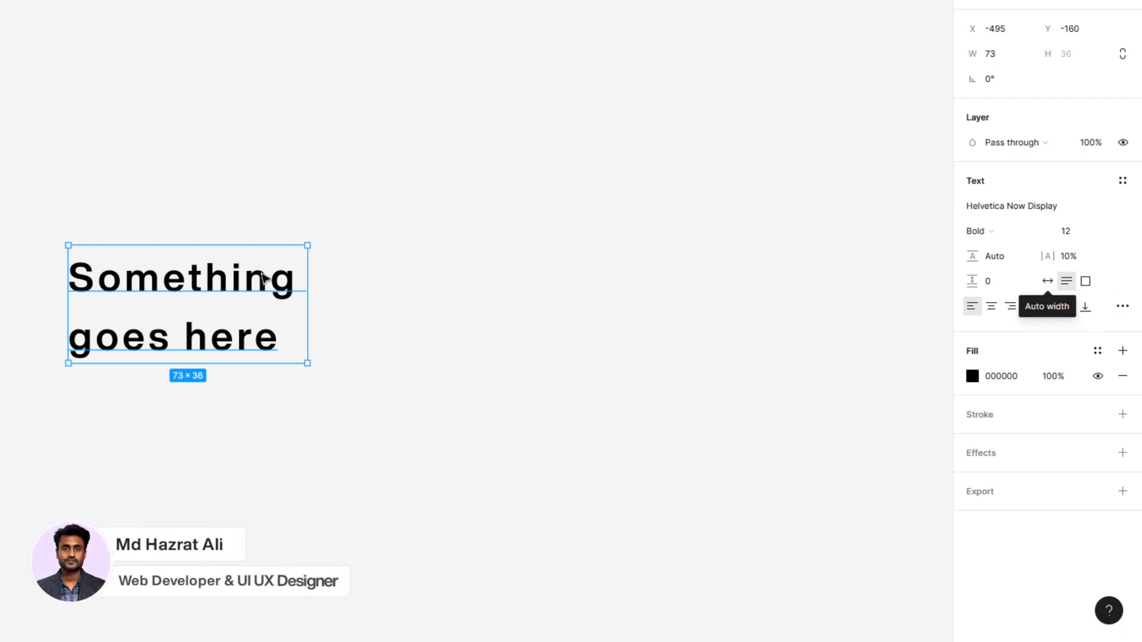
pyautogui.moveTo(307, 287); pyautogui.dragTo(440, 287)
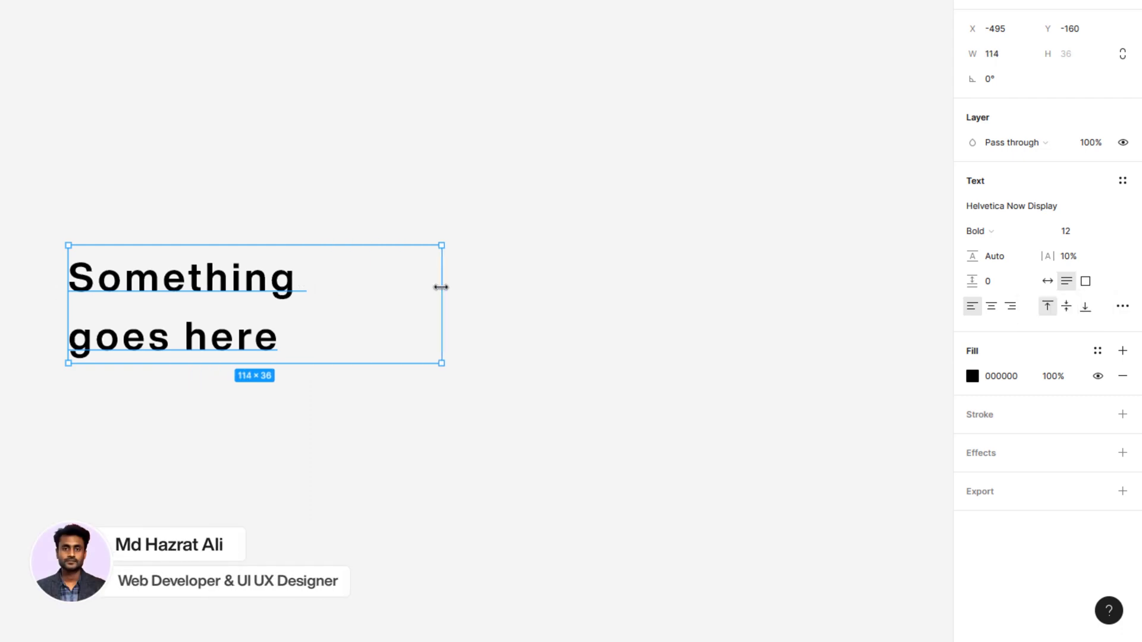
pyautogui.click(1087, 287)
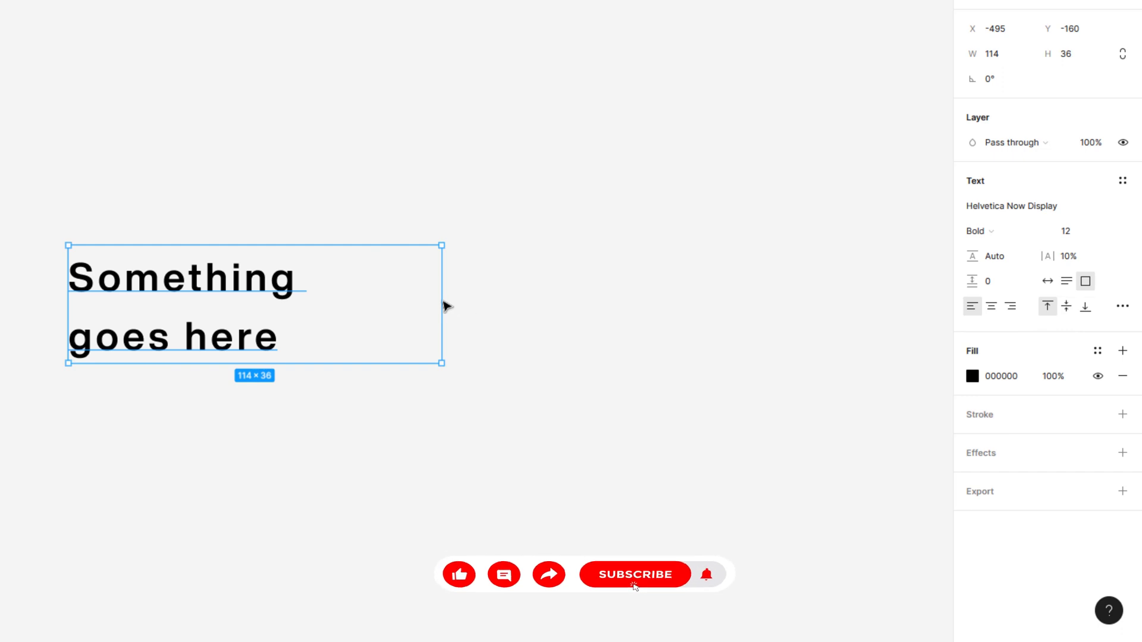
pyautogui.moveTo(440, 295); pyautogui.dragTo(325, 303)
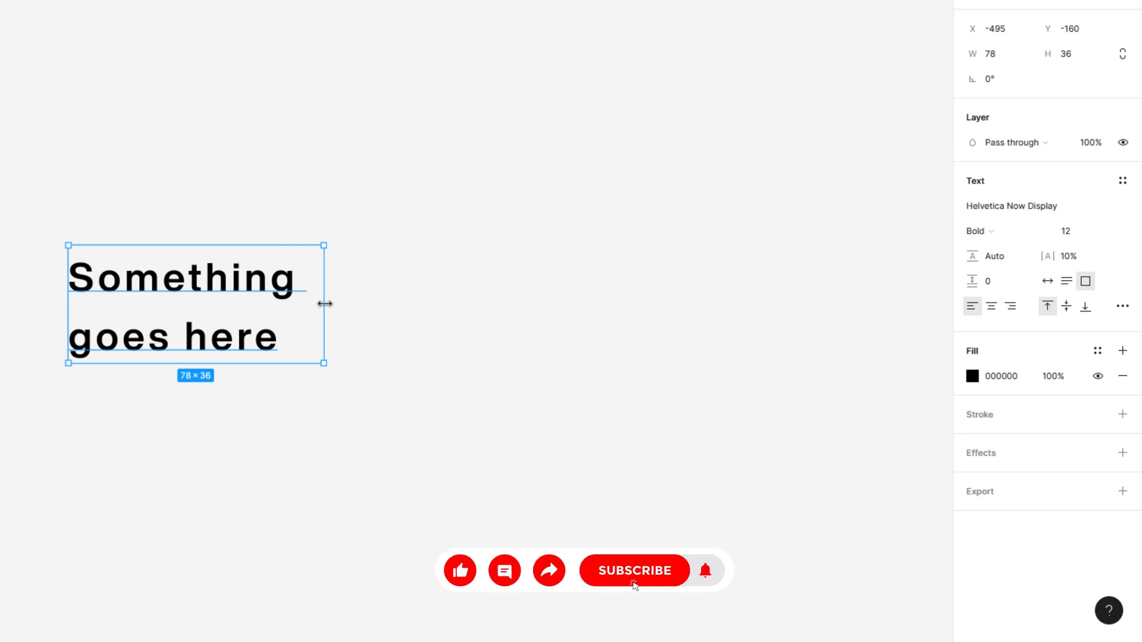
# Right-align the text and align it to the bottom of its box.
pyautogui.click(991, 307)
pyautogui.click(1010, 307)
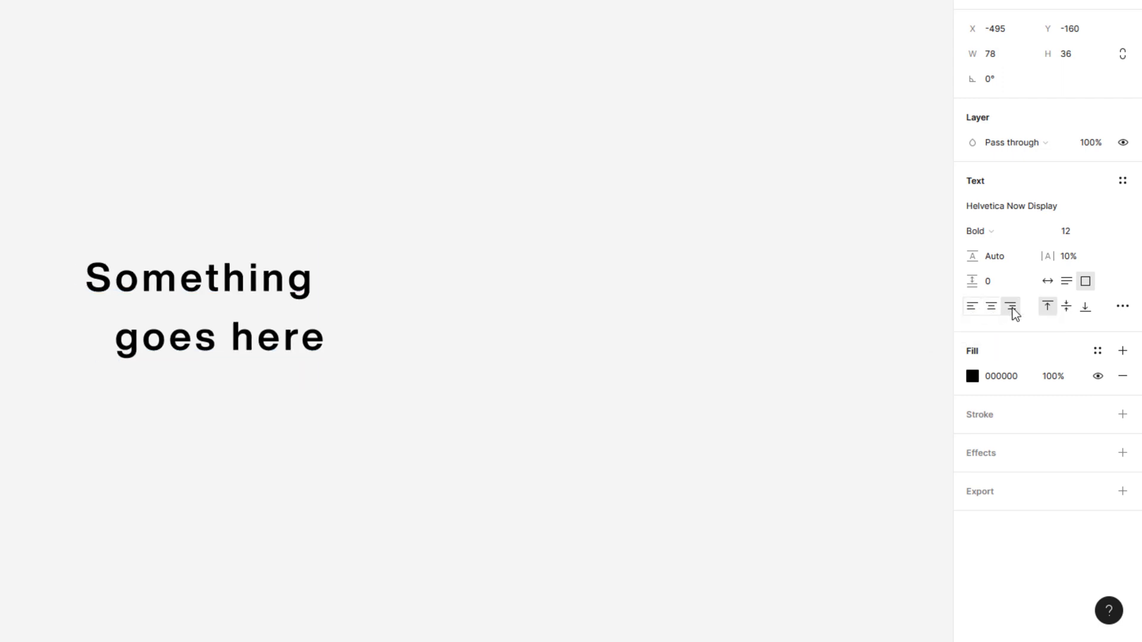
pyautogui.click(1047, 309)
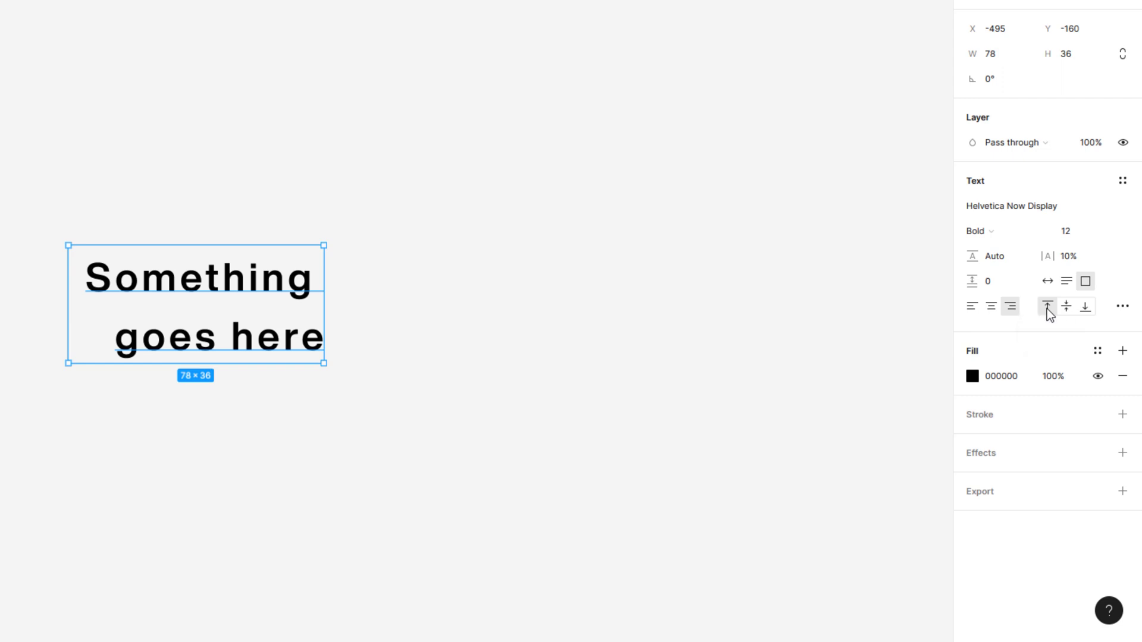
pyautogui.click(1085, 308)
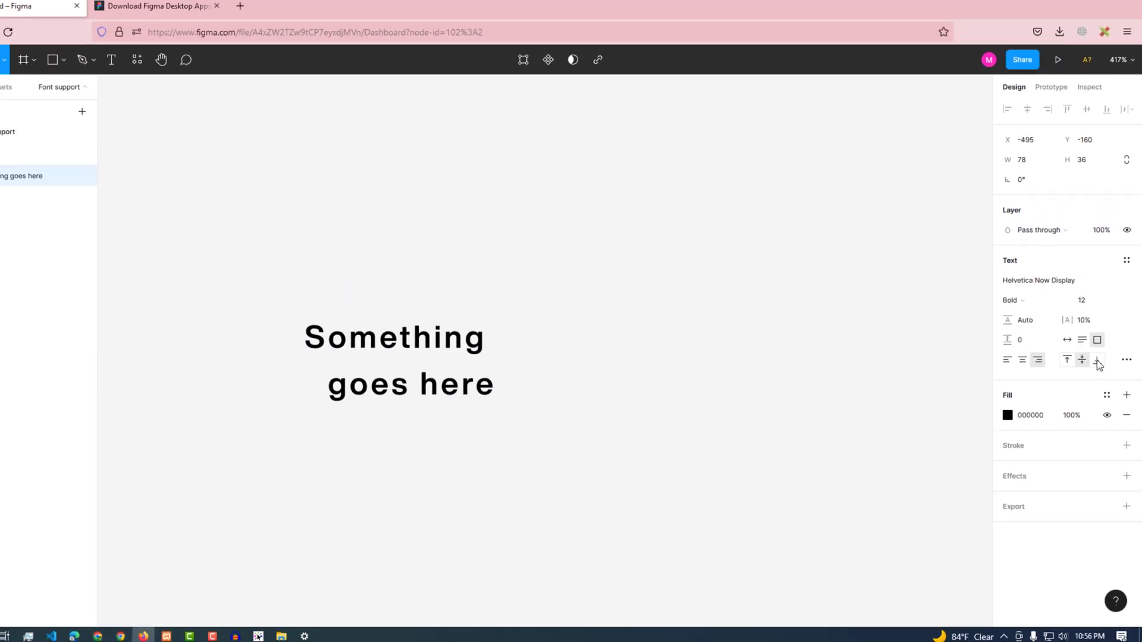
# Stretch the box to 67 high and test top, middle and bottom alignment, ending at bottom.
pyautogui.moveTo(495, 323); pyautogui.dragTo(495, 245)
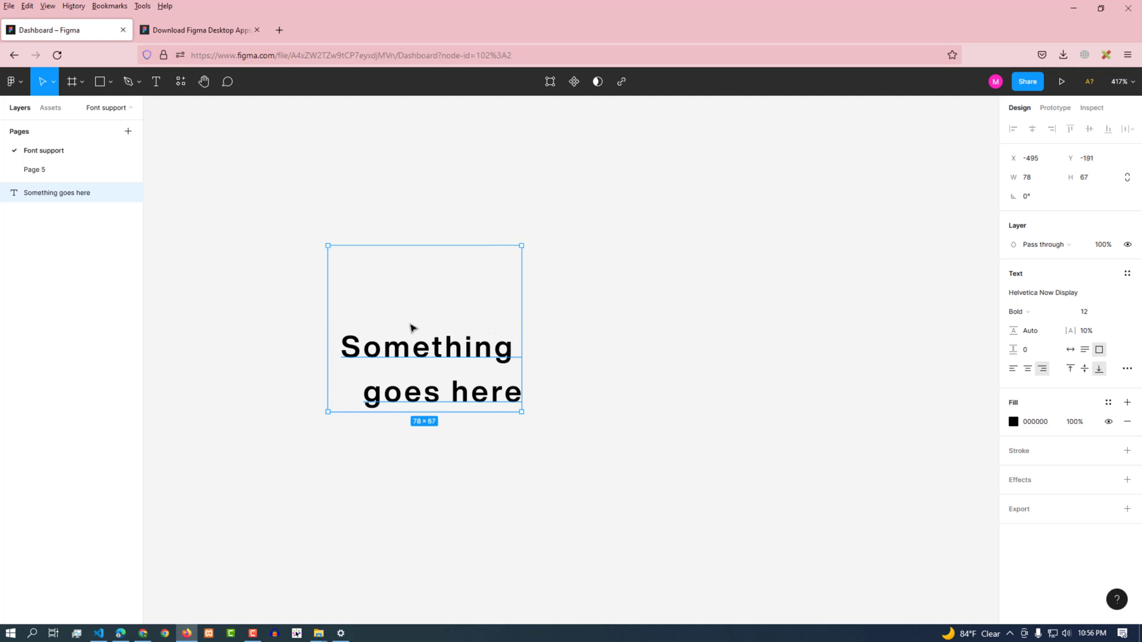
pyautogui.click(1070, 370)
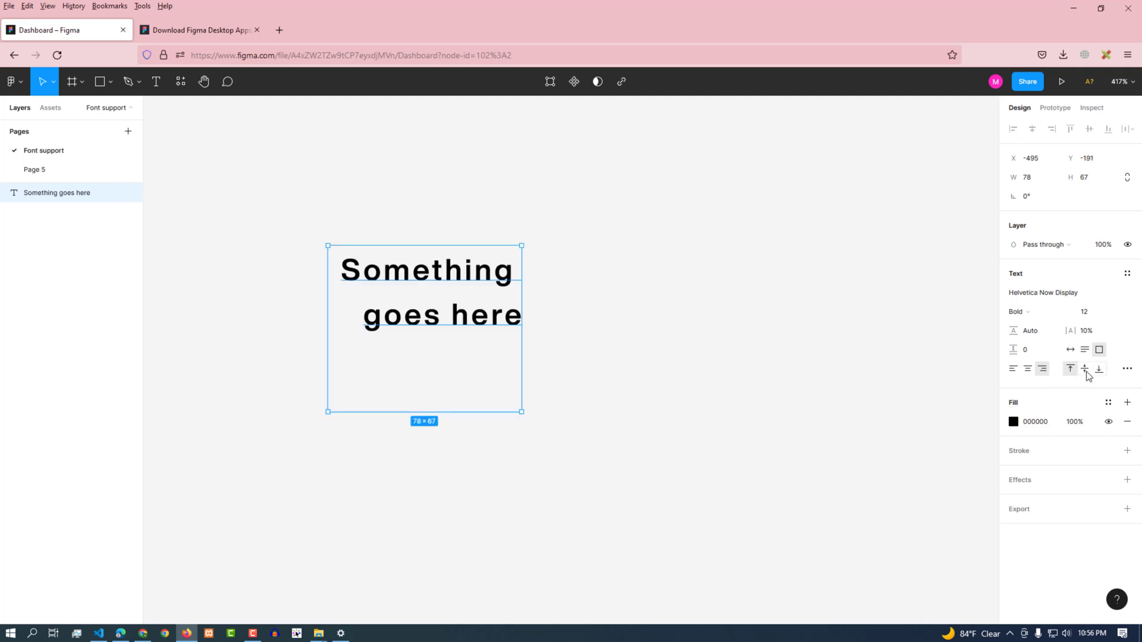
pyautogui.click(1085, 369)
pyautogui.click(1099, 368)
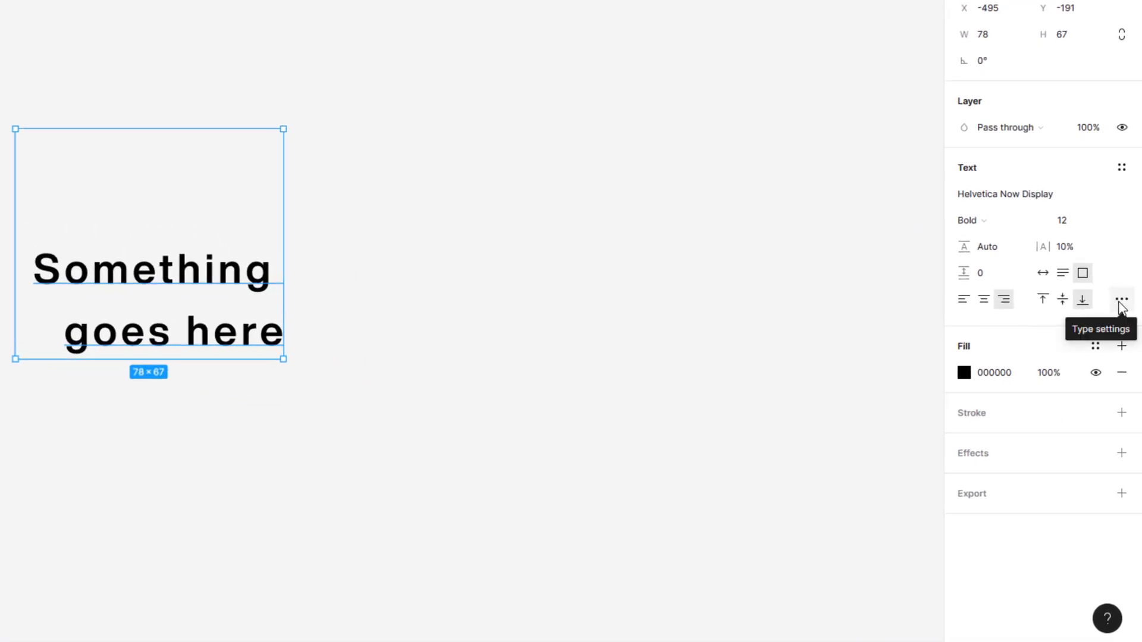
# Justify the text in Type settings, trying underline and strikethrough before leaving decoration at None.
pyautogui.click(1122, 301)
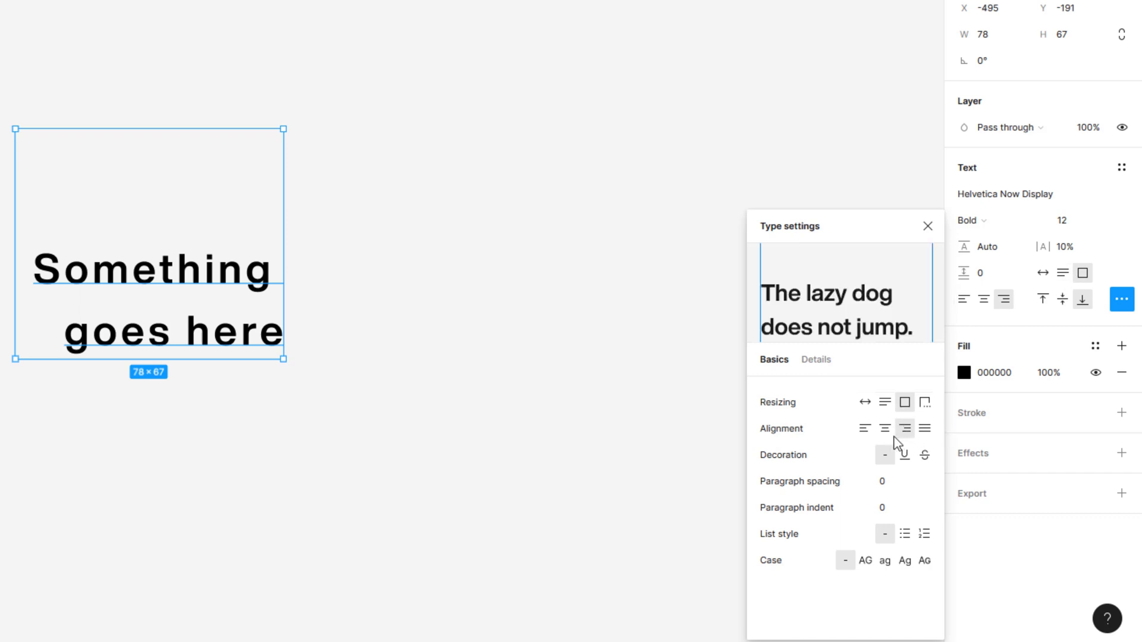
pyautogui.click(926, 433)
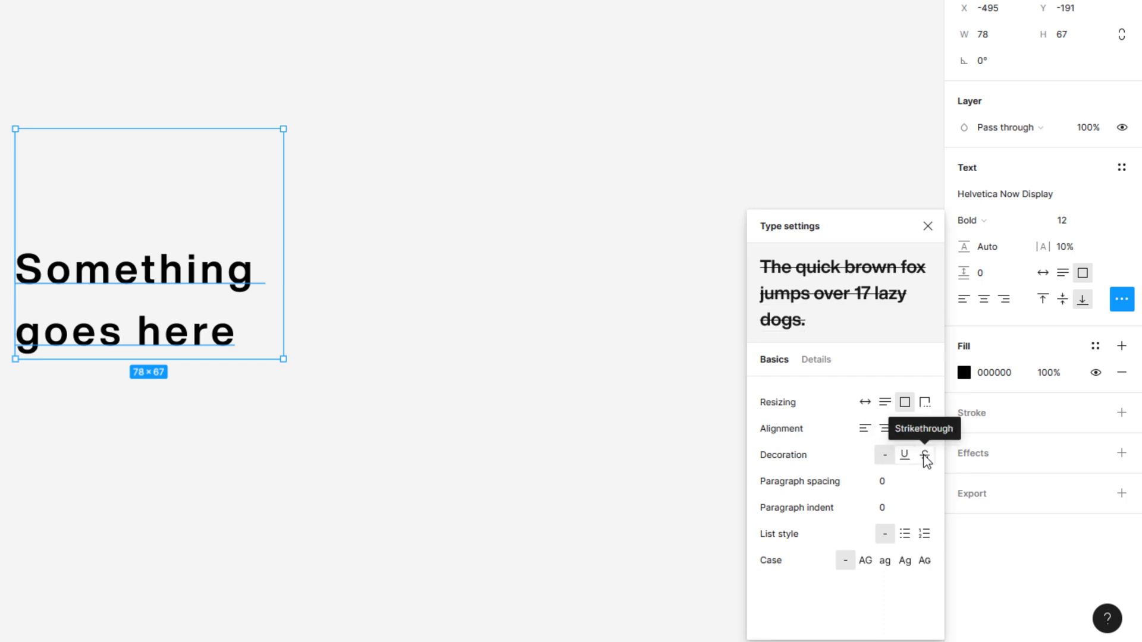
pyautogui.click(905, 456)
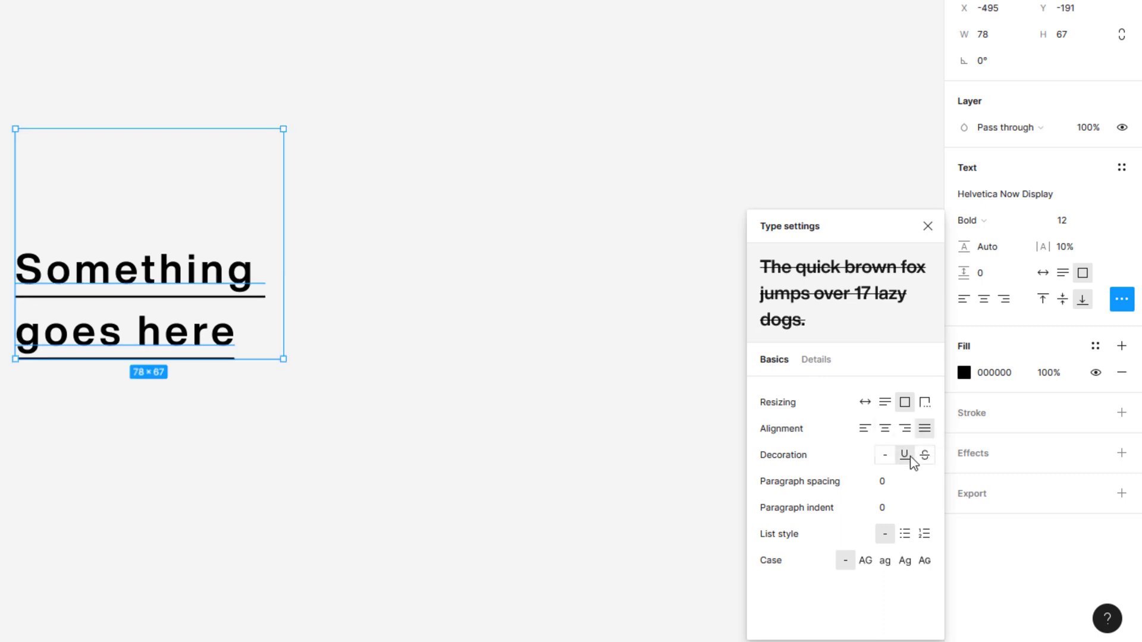
pyautogui.click(885, 455)
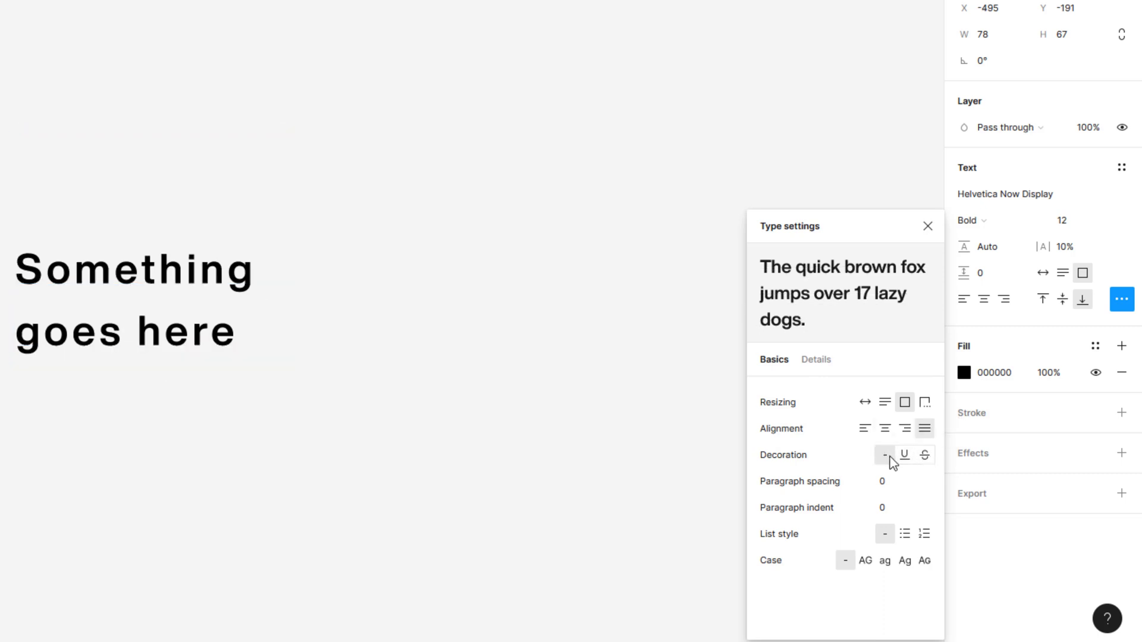
pyautogui.click(925, 458)
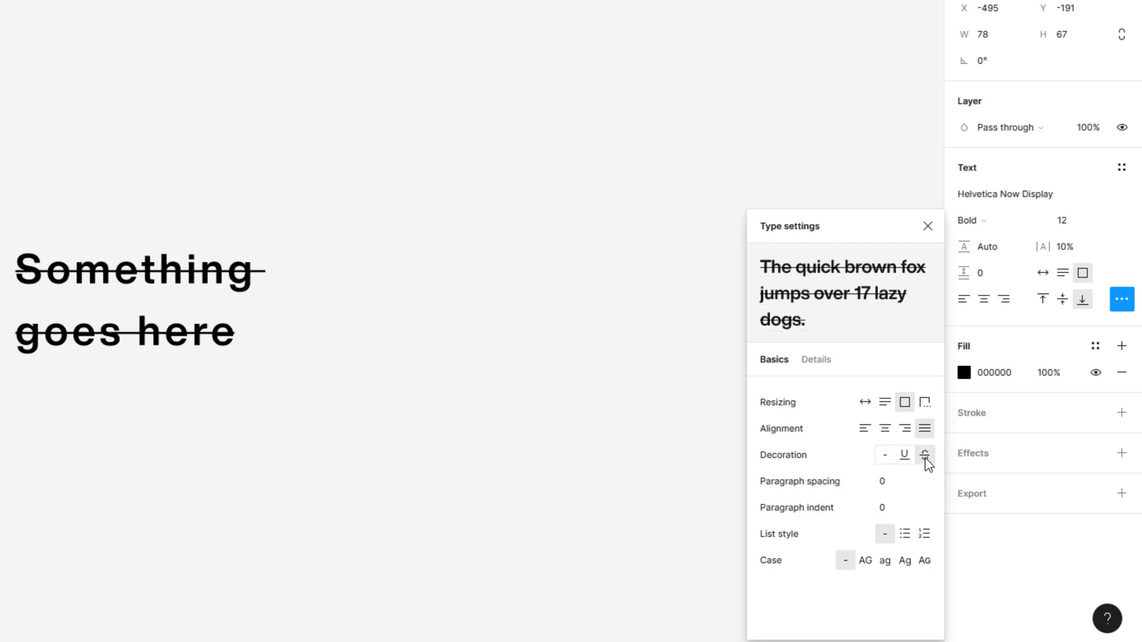
pyautogui.click(888, 455)
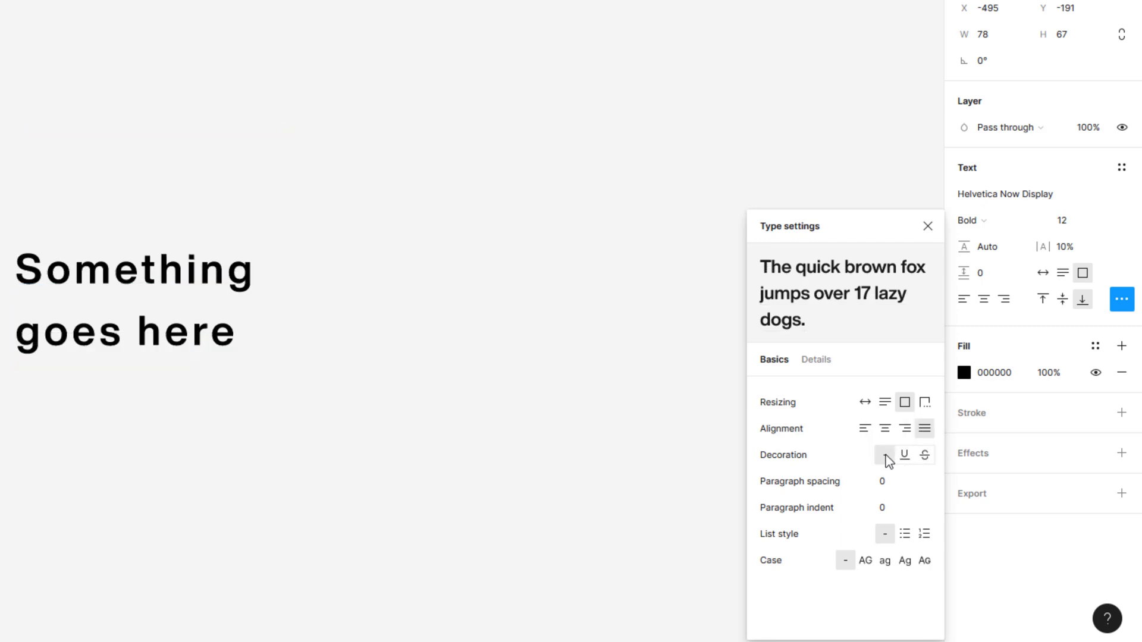
# Set paragraph indent to 3 and switch case from lowercase to Title Case.
pyautogui.click(885, 507)
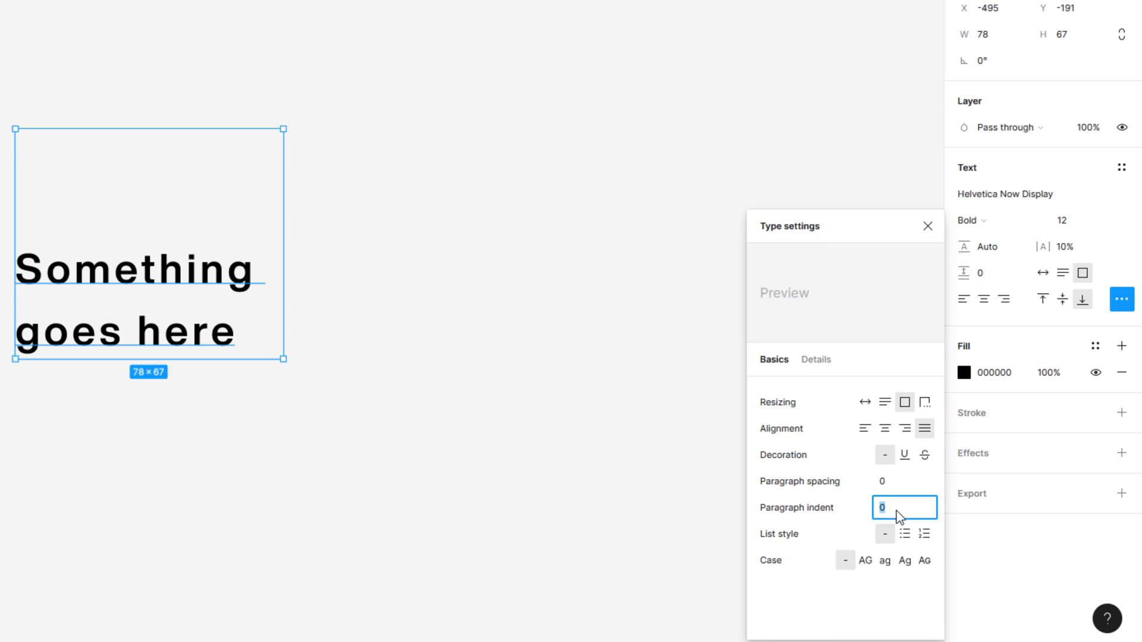
pyautogui.press('Up')
pyautogui.press('Up')
pyautogui.press('Up')
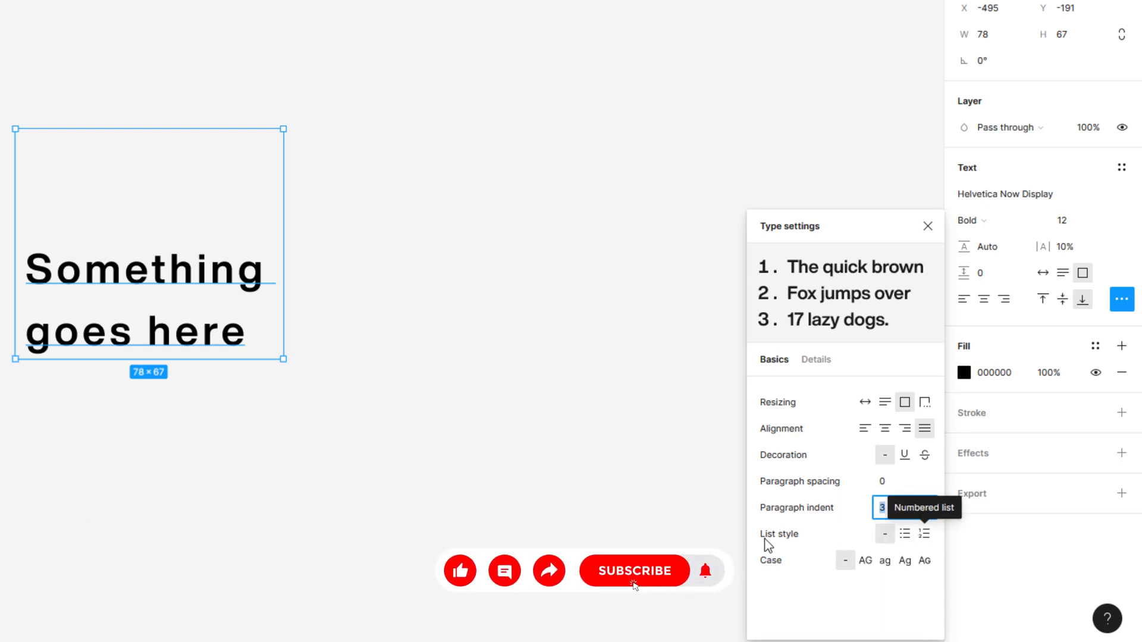
pyautogui.click(885, 561)
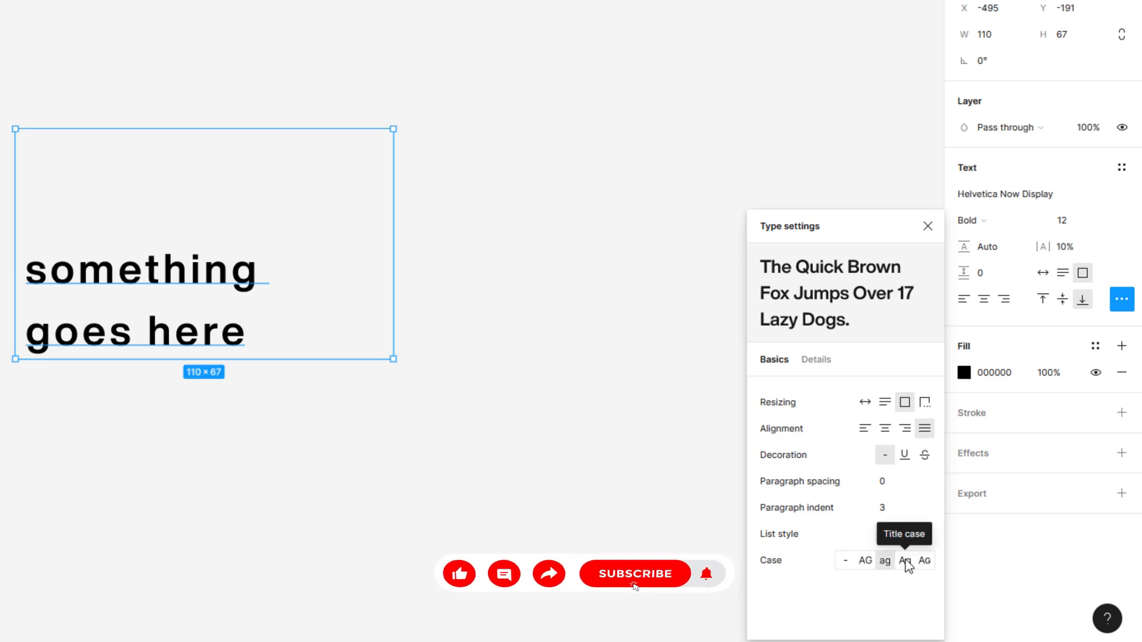
pyautogui.click(905, 563)
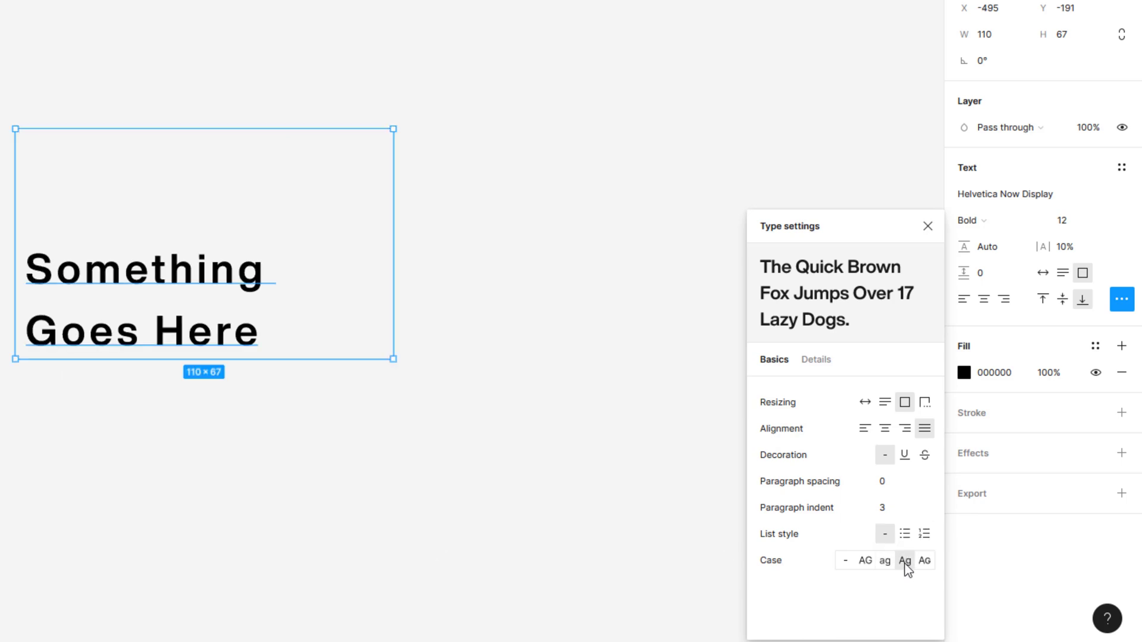